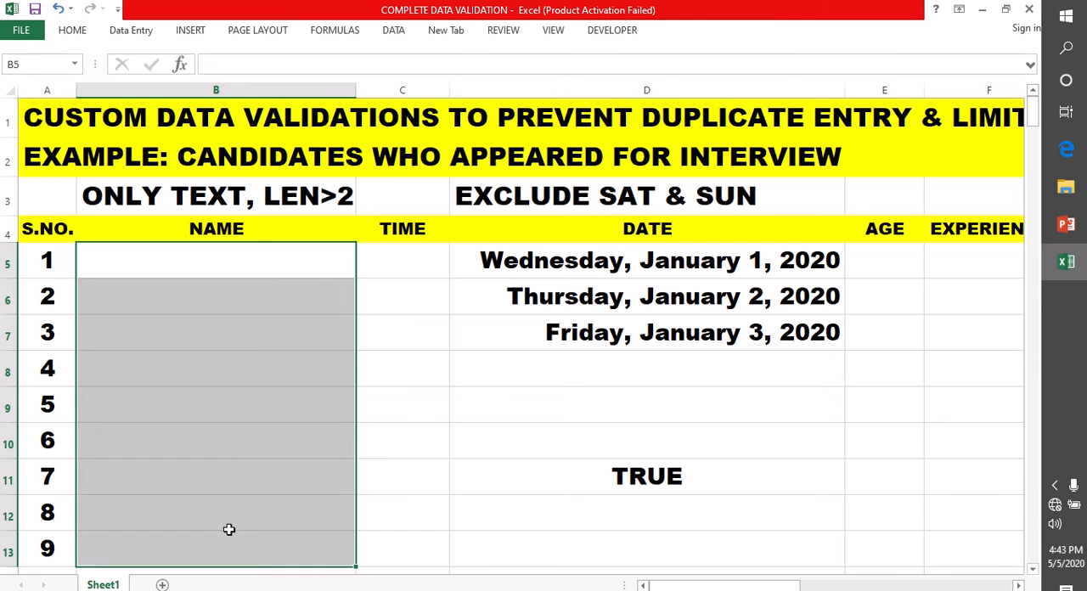
click(385, 272)
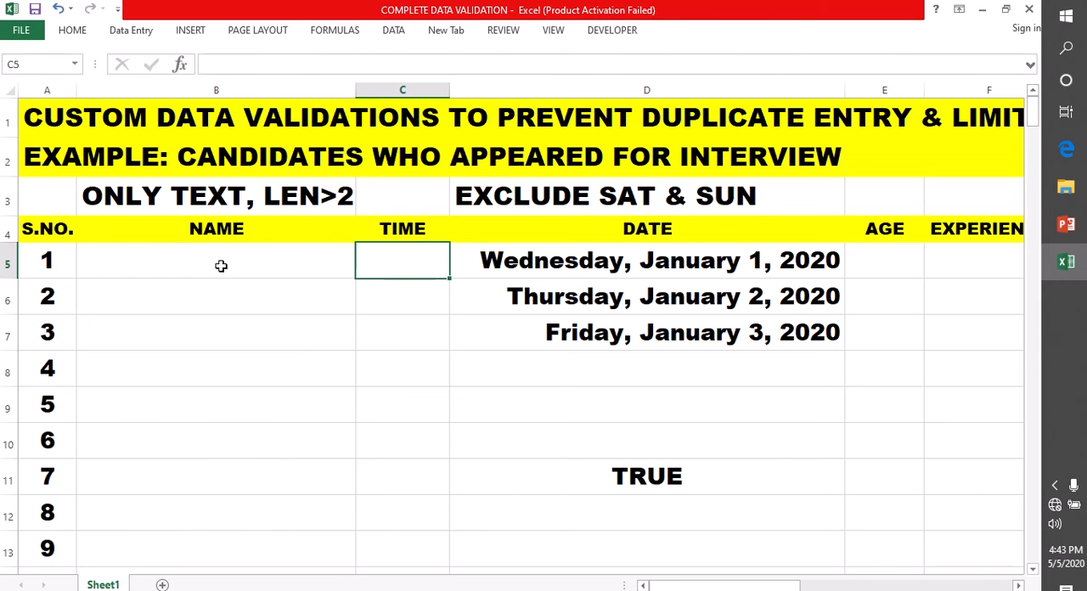
click(5, 158)
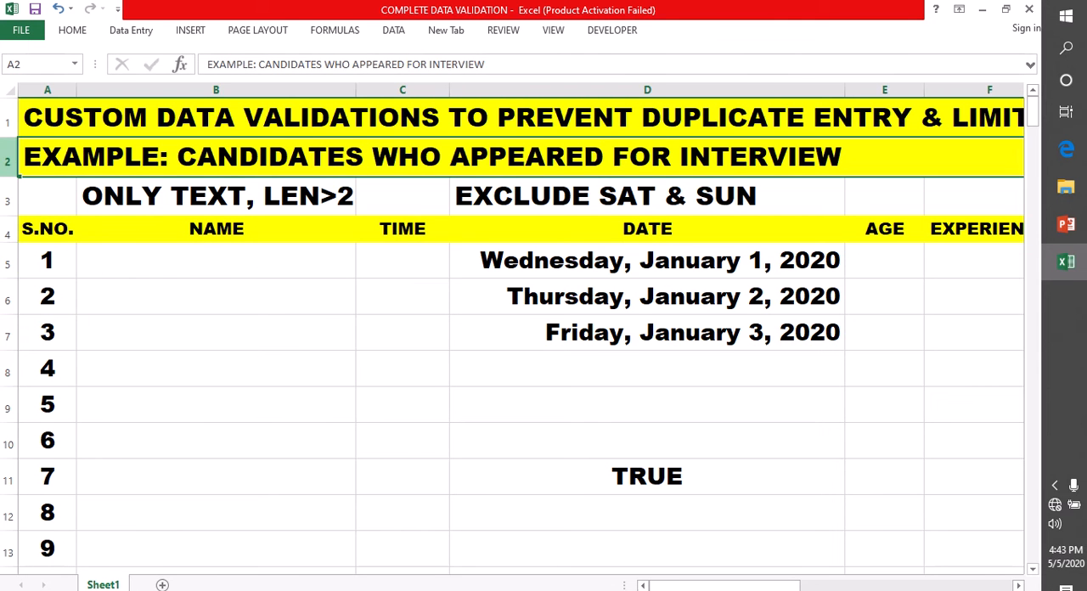
click(188, 258)
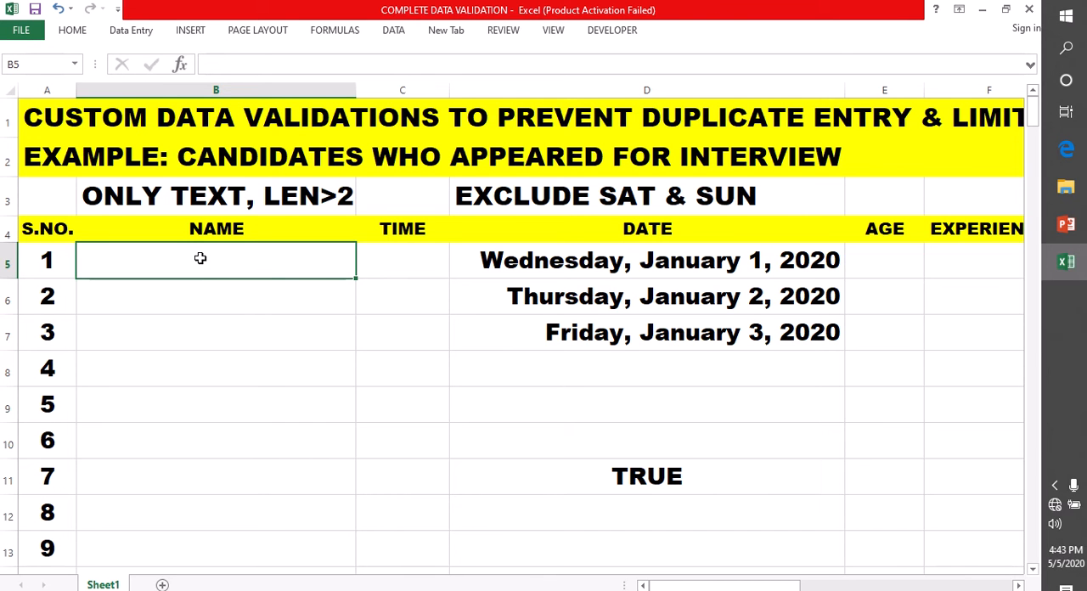
click(382, 261)
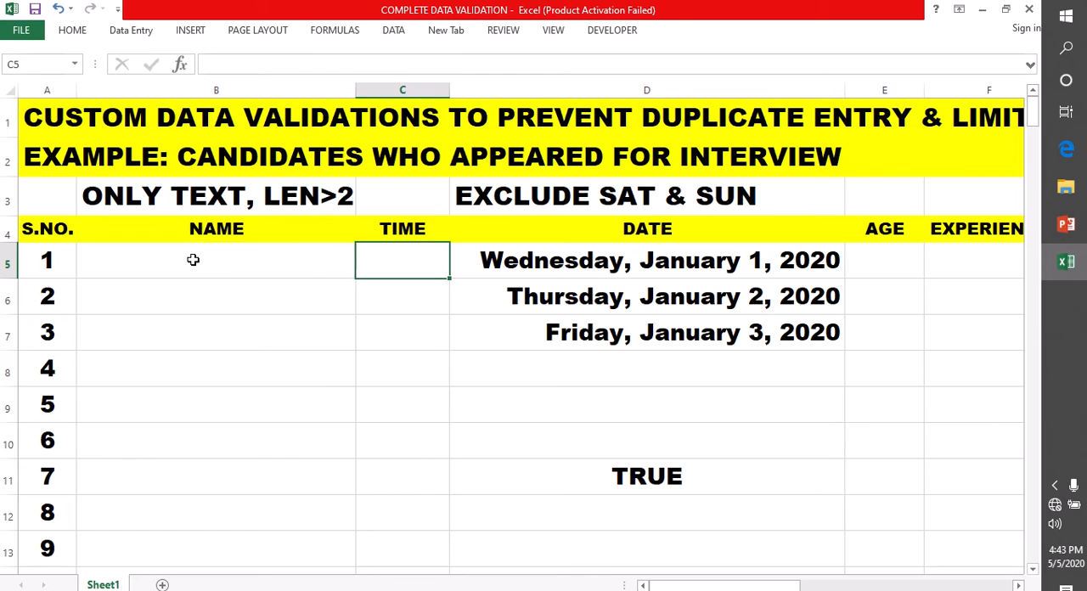
Start a Custom data validation rule for the NAME cells B5:B13, erasing their existing validation settings
drag(191, 258, 249, 550)
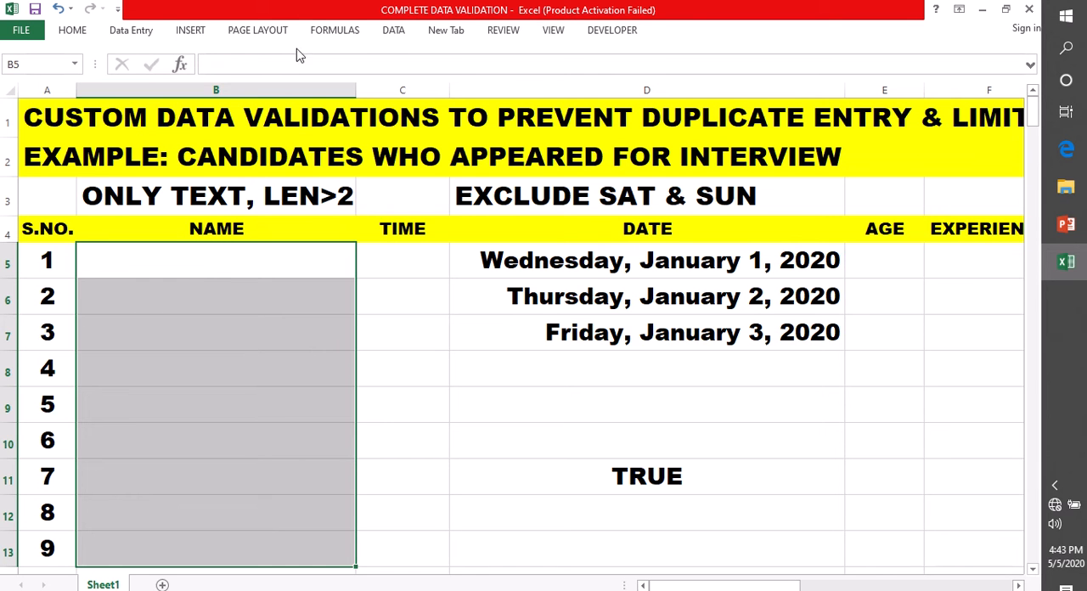
click(393, 33)
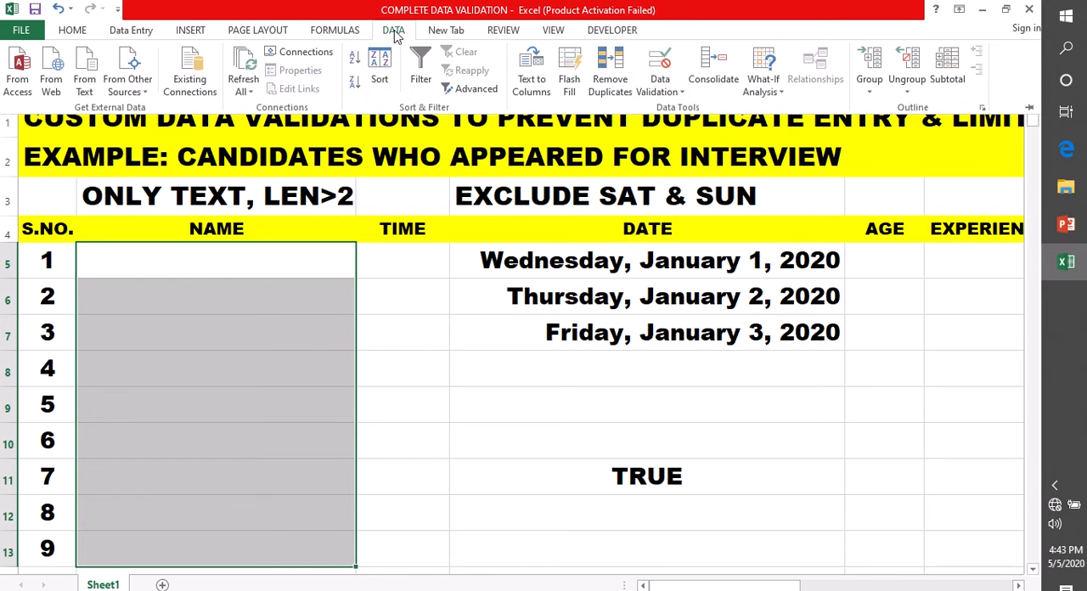
click(662, 89)
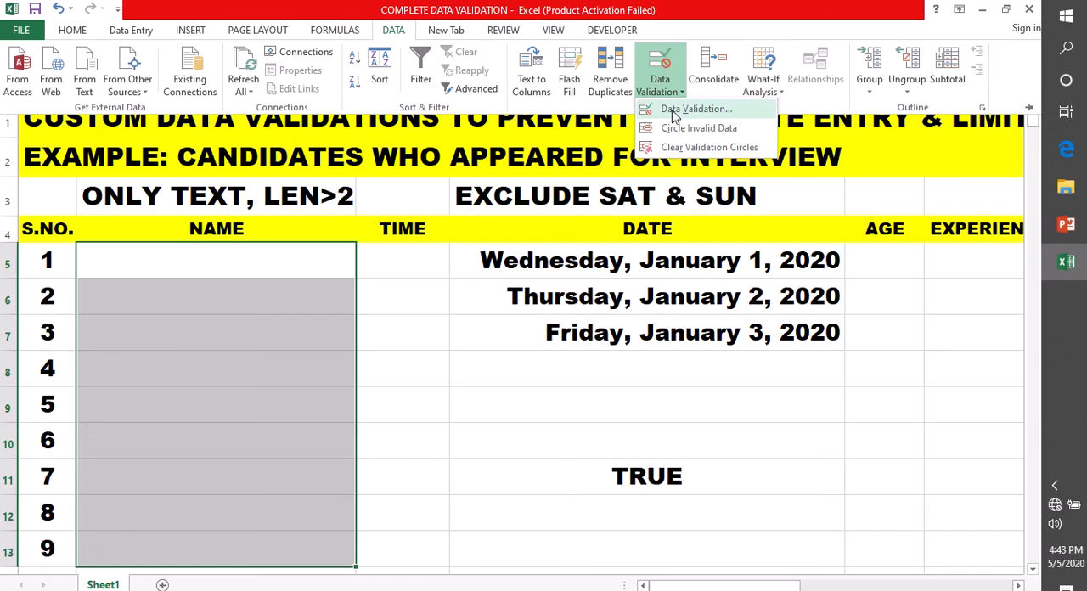
click(674, 110)
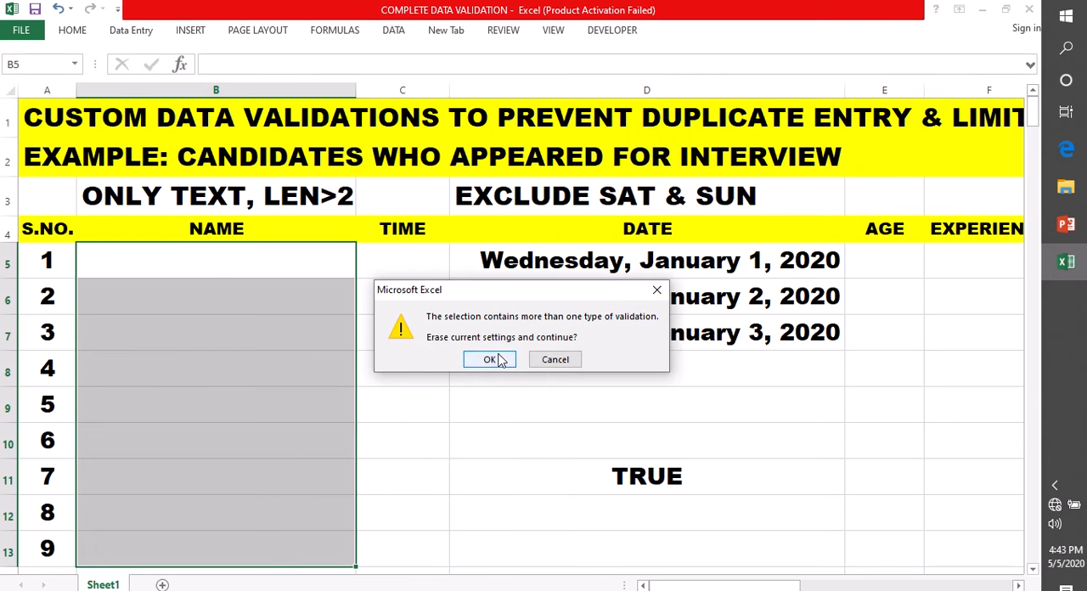
click(489, 362)
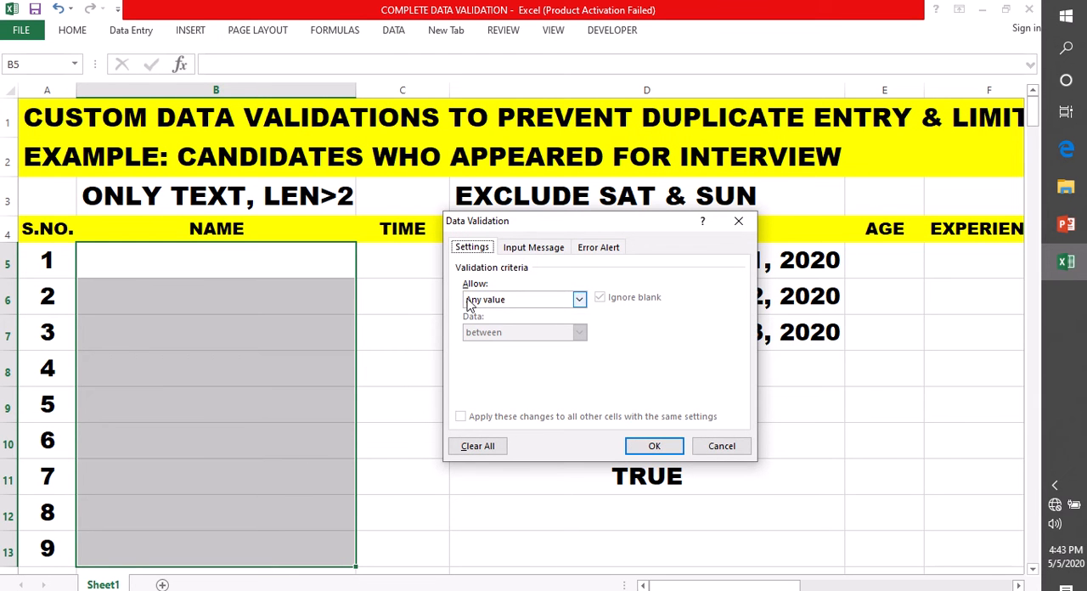
click(579, 298)
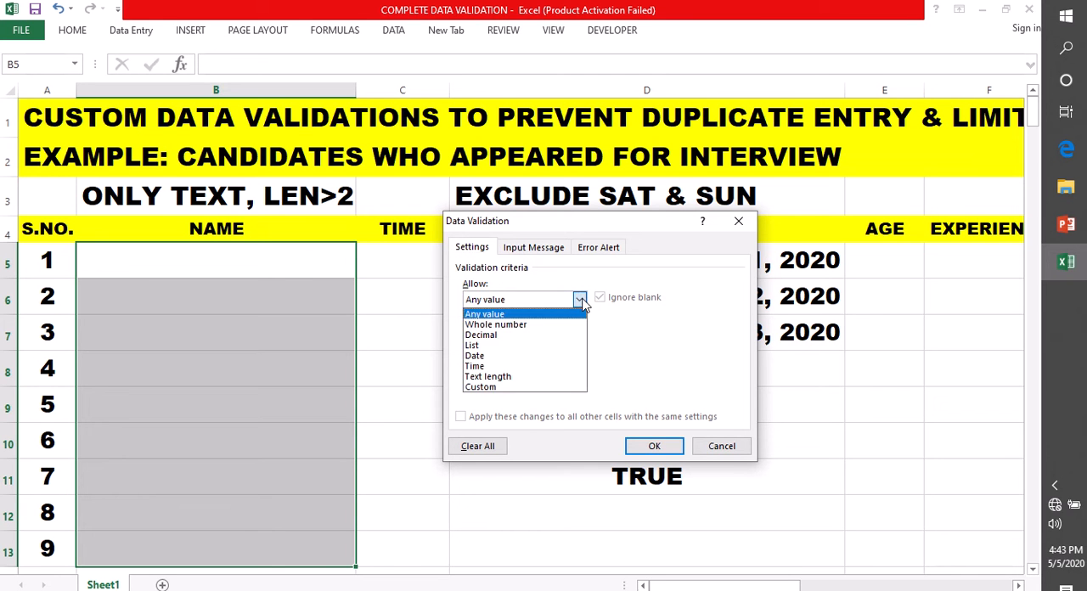
click(502, 392)
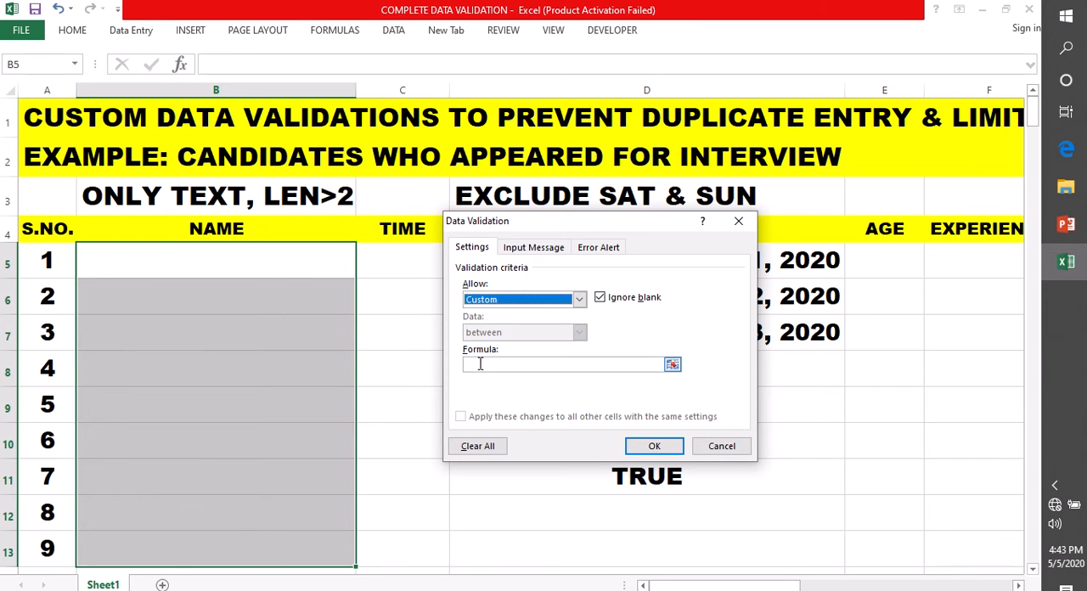
Set the custom validation formula to =ISTEXT(B5) and apply the rule to the selected NAME cells
click(478, 365)
text(=)
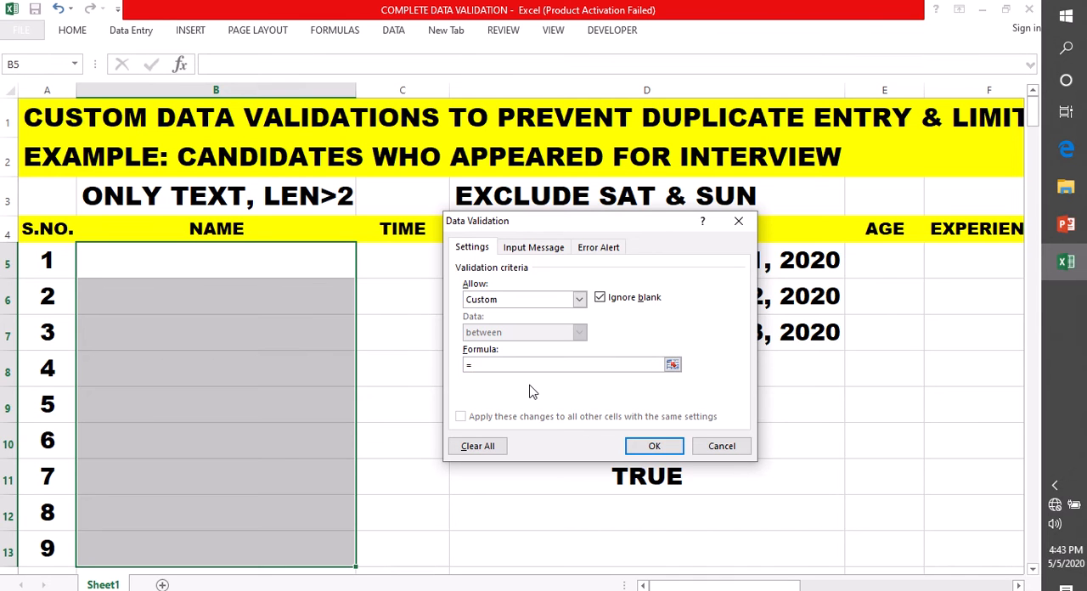
text(ISTEXT)
text(()
text(B5)
text())
click(654, 447)
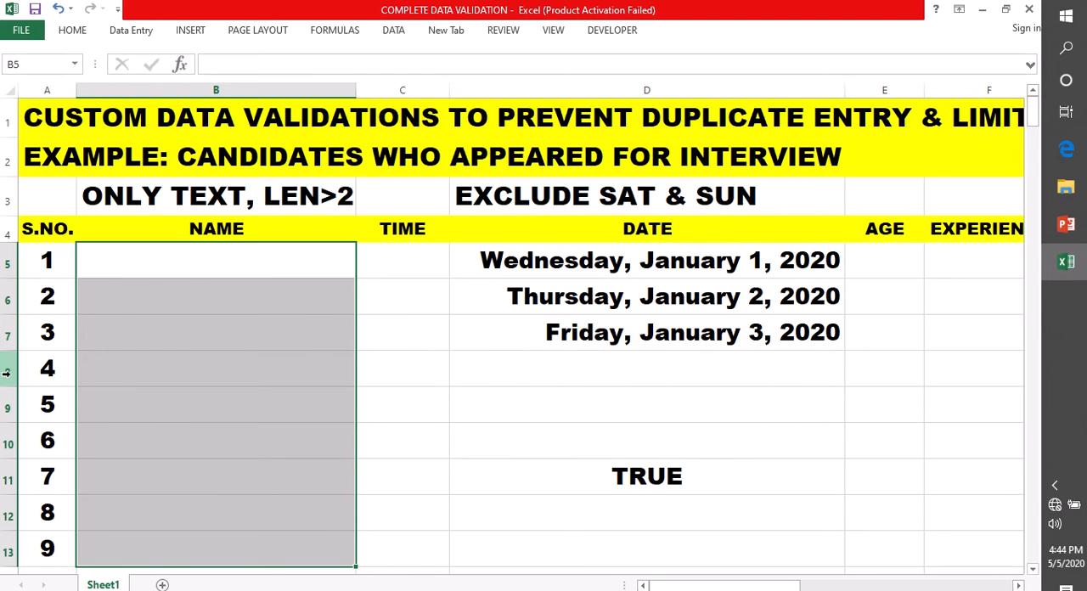
Test the text-only rule by trying to enter 123 in cell B5, then discard the entry
click(146, 256)
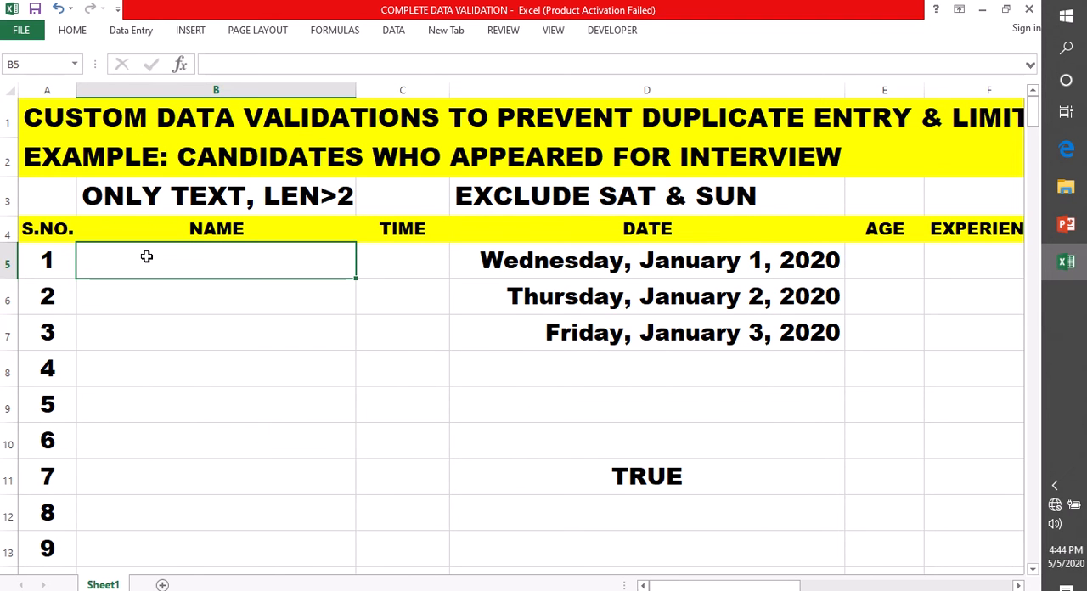
text(123)
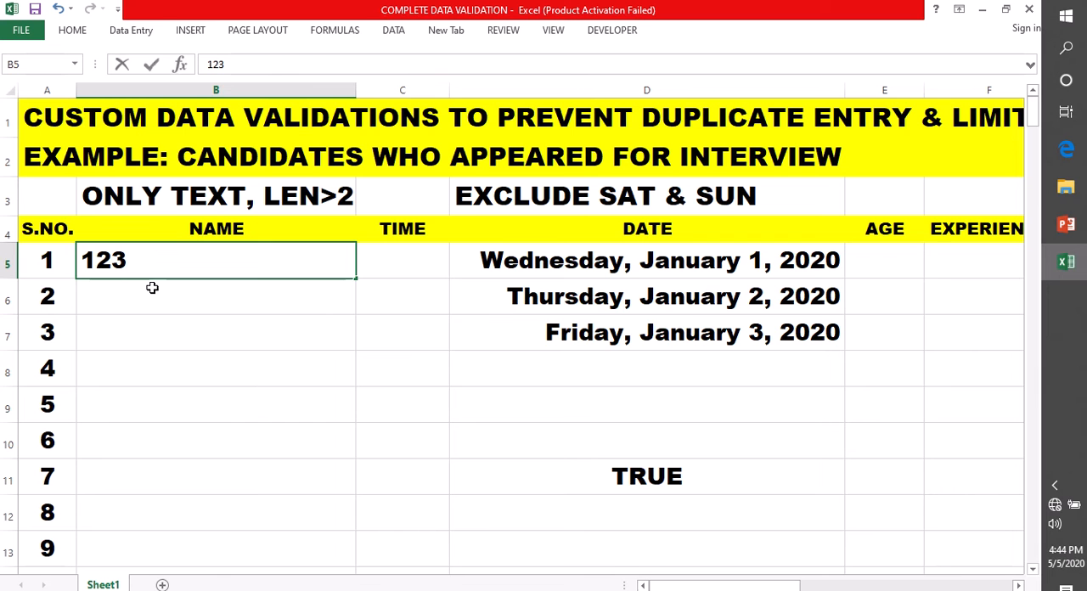
key(Return)
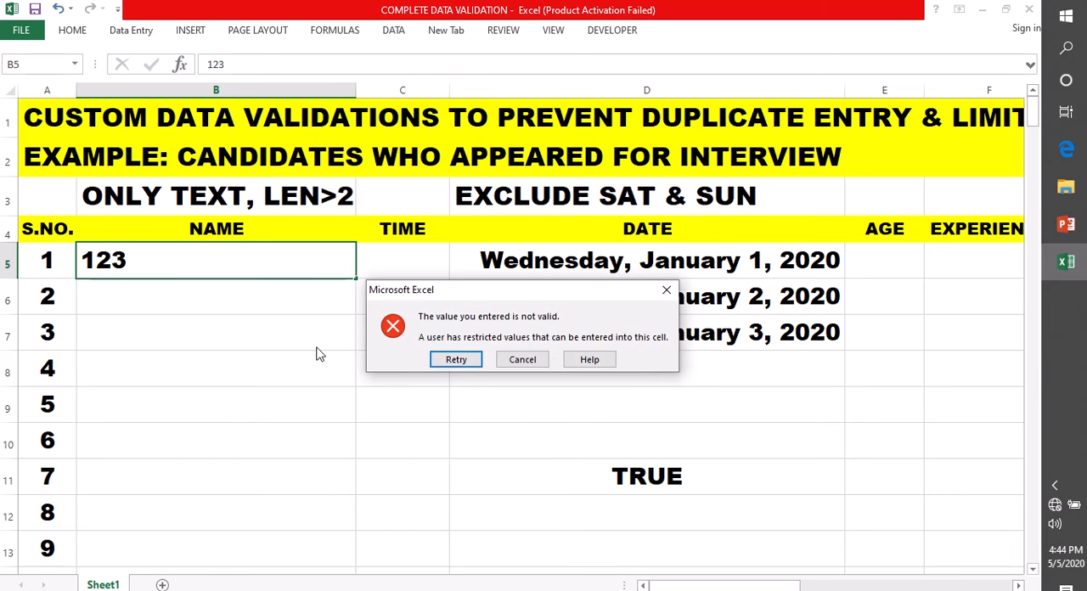
click(667, 289)
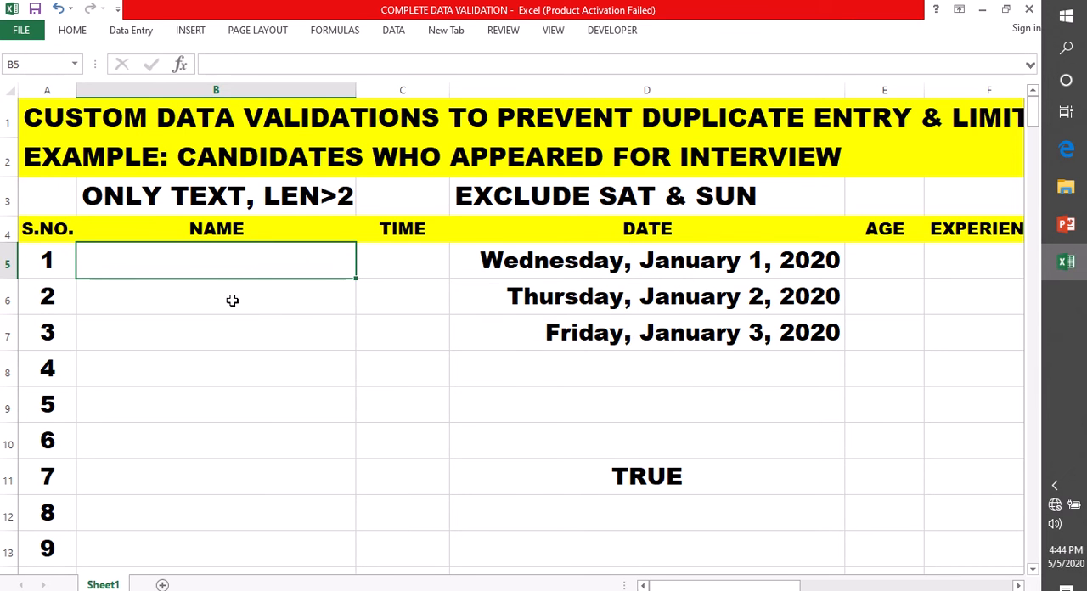
Enter a three-letter candidate name in cell B5
double_click(95, 267)
text(RAM)
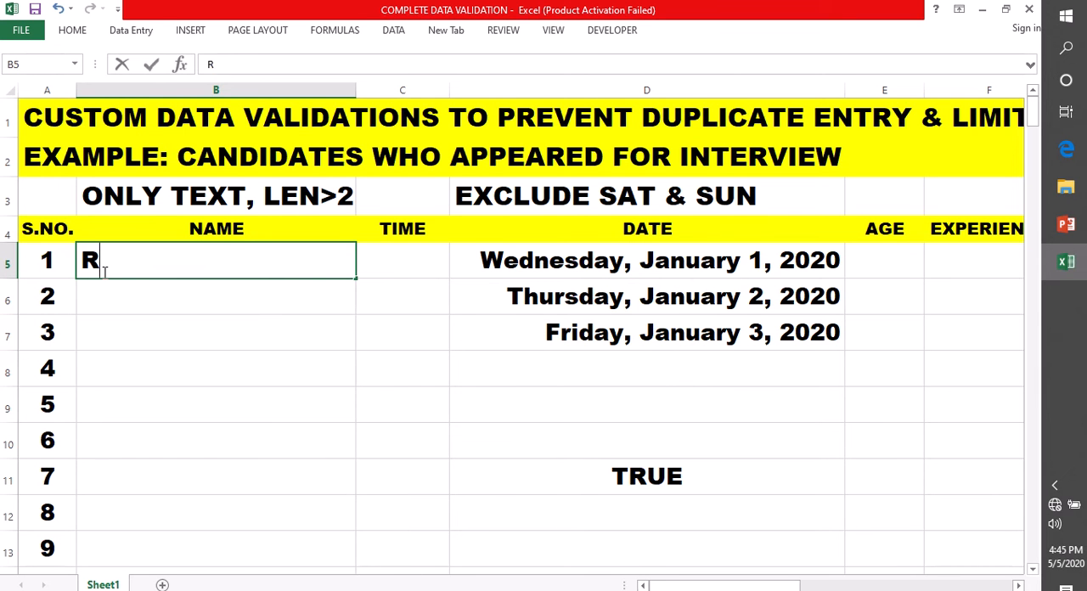
click(117, 308)
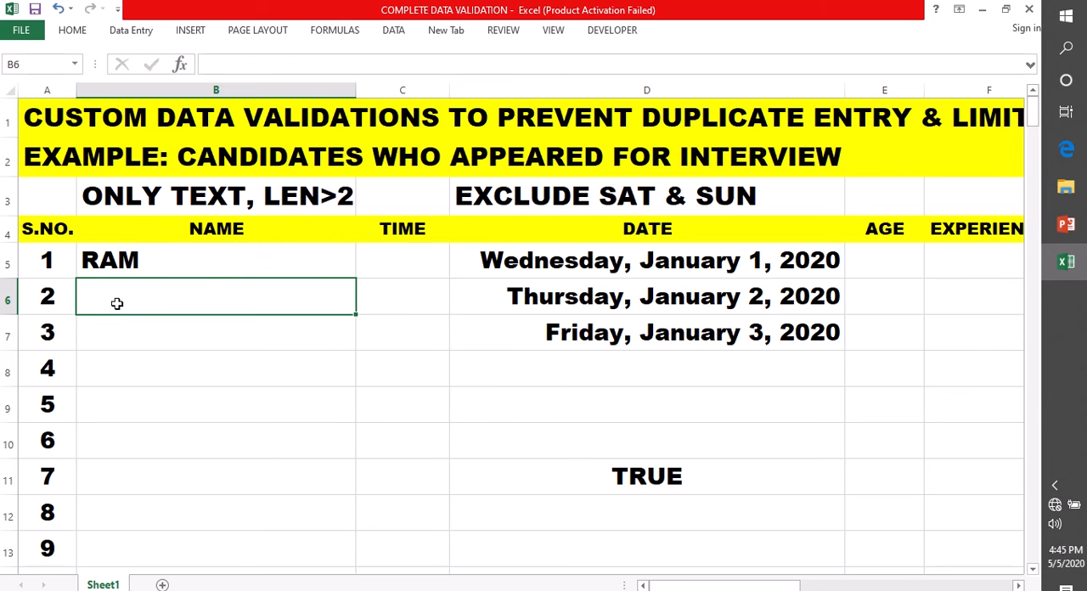
Try to enter the number 98999 in cell B6 and discard the entry
double_click(114, 297)
text(98999)
click(129, 364)
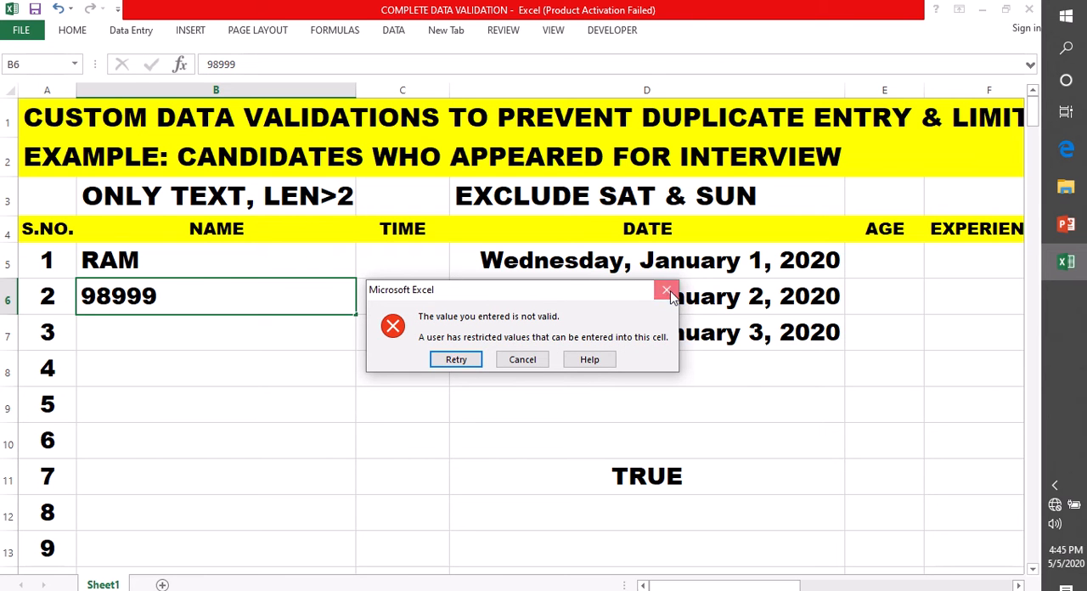
click(667, 292)
click(153, 265)
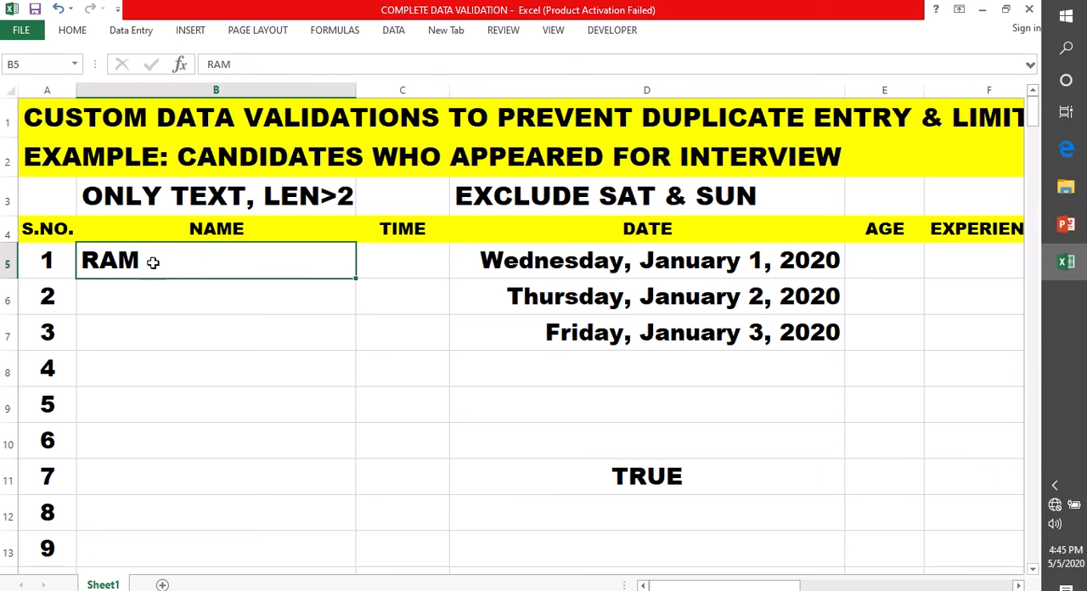
click(157, 194)
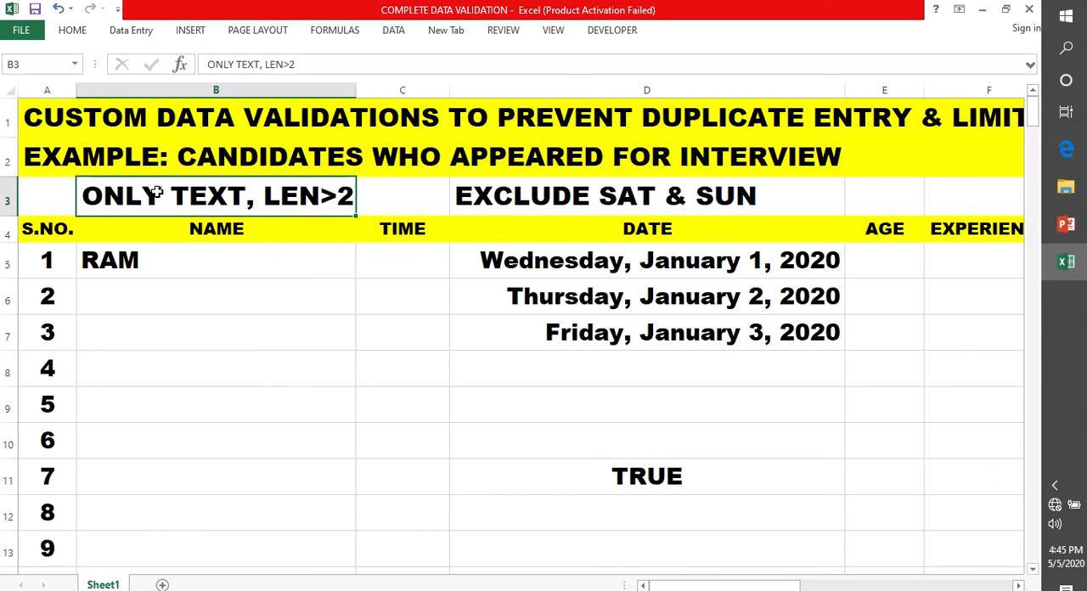
click(155, 268)
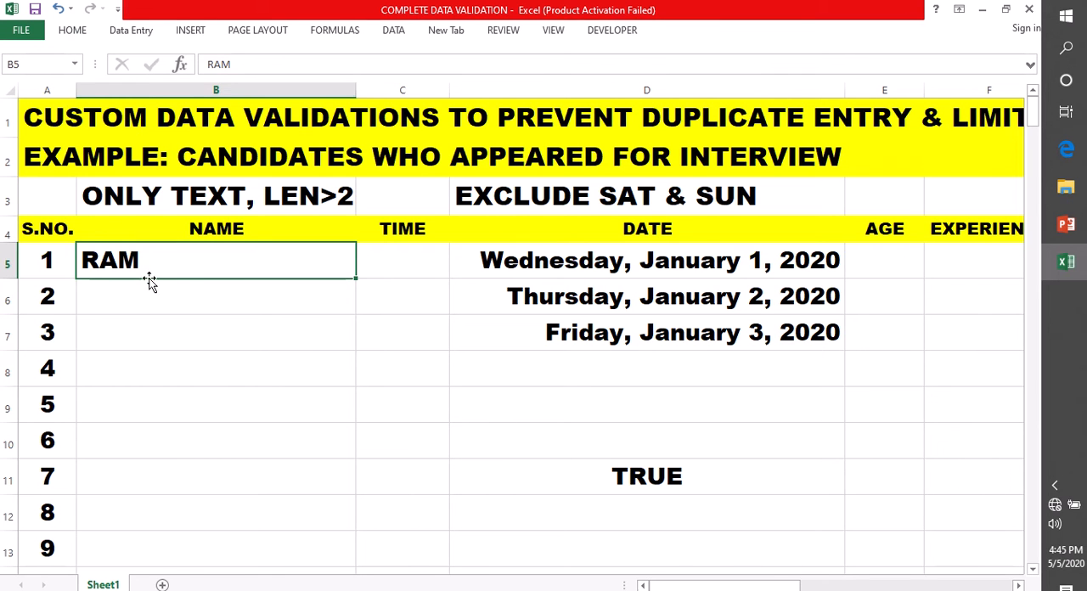
click(388, 269)
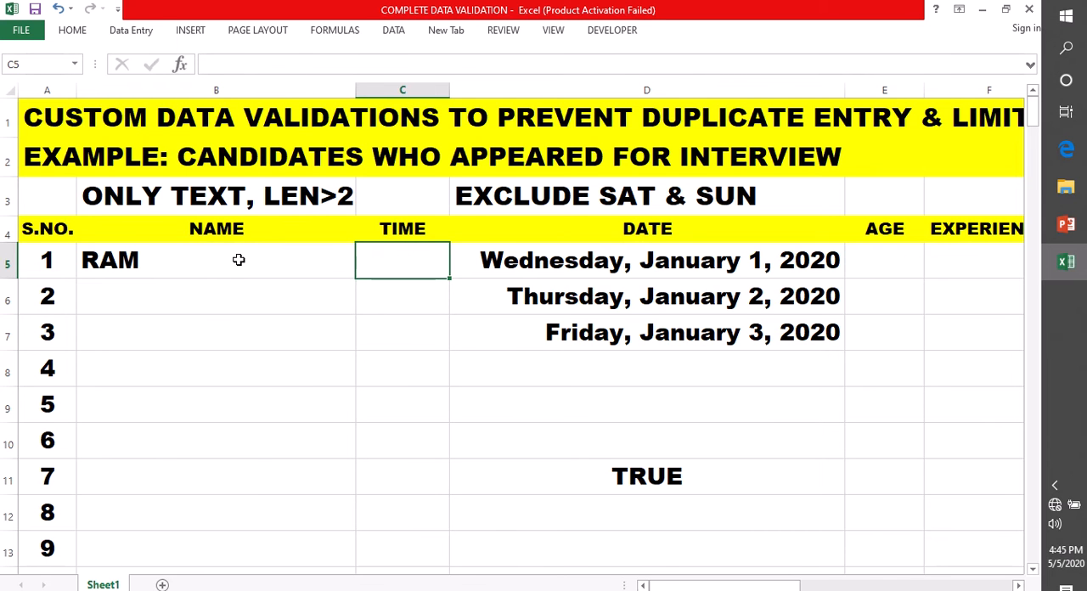
Reopen the validation rule of B5:B13 for editing and insert AND( before ISTEXT(B5) in its formula
drag(239, 260, 256, 550)
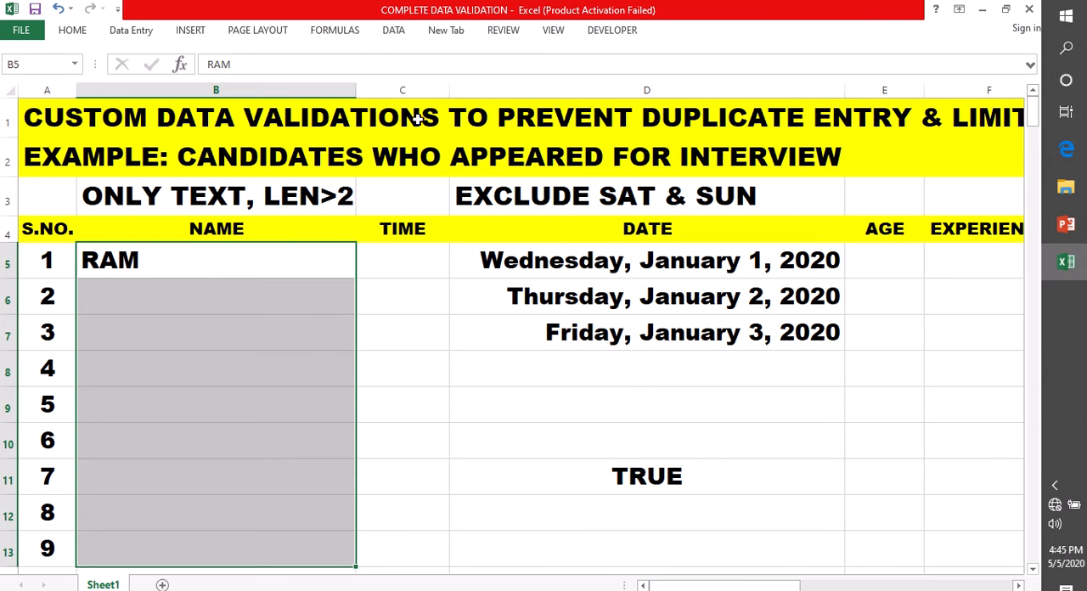
click(393, 30)
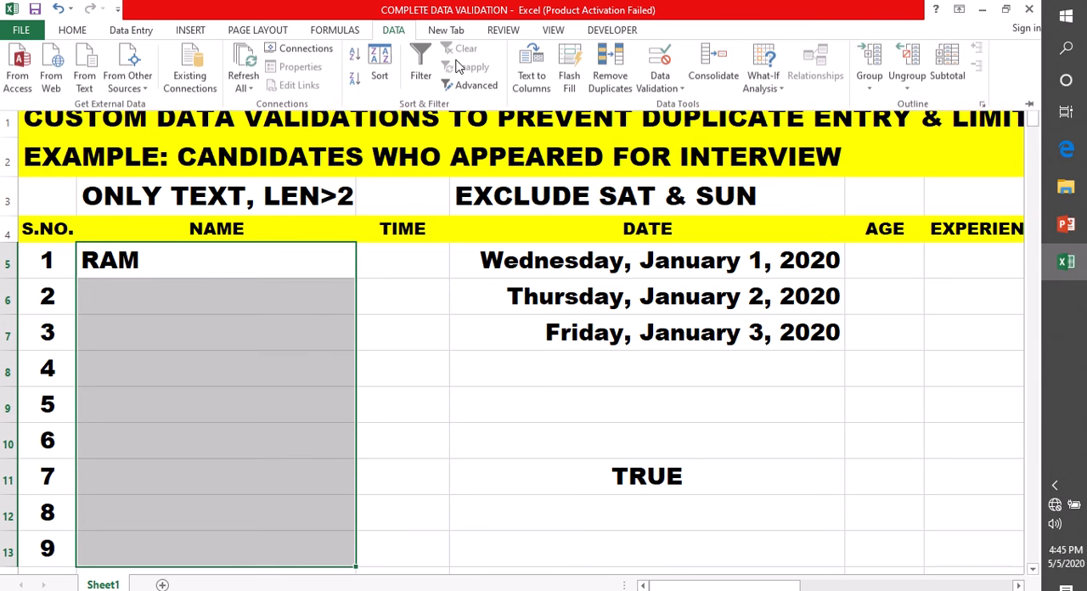
click(659, 90)
click(671, 109)
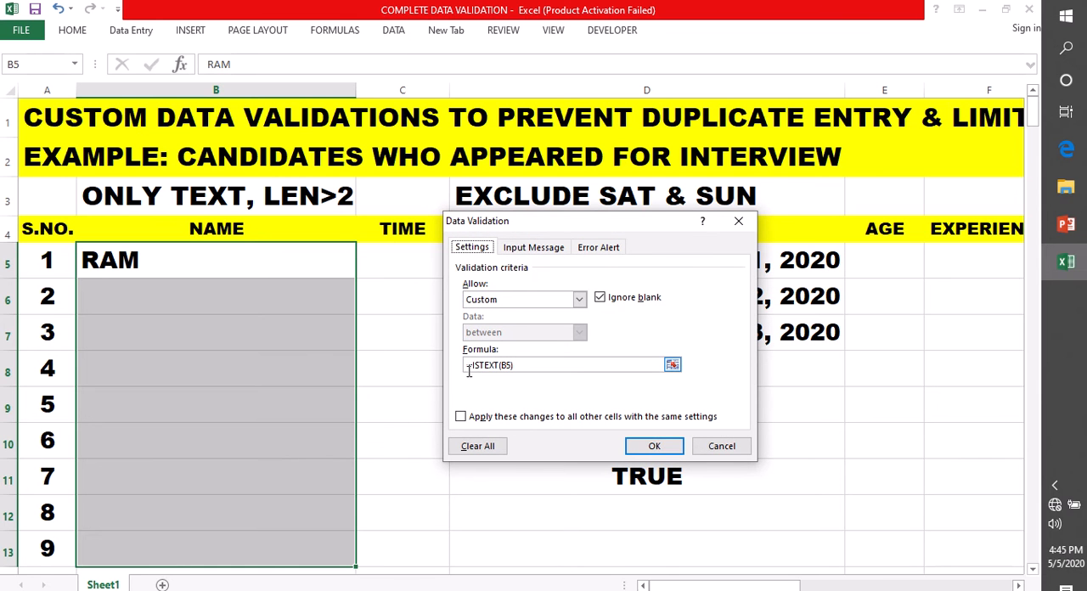
click(472, 365)
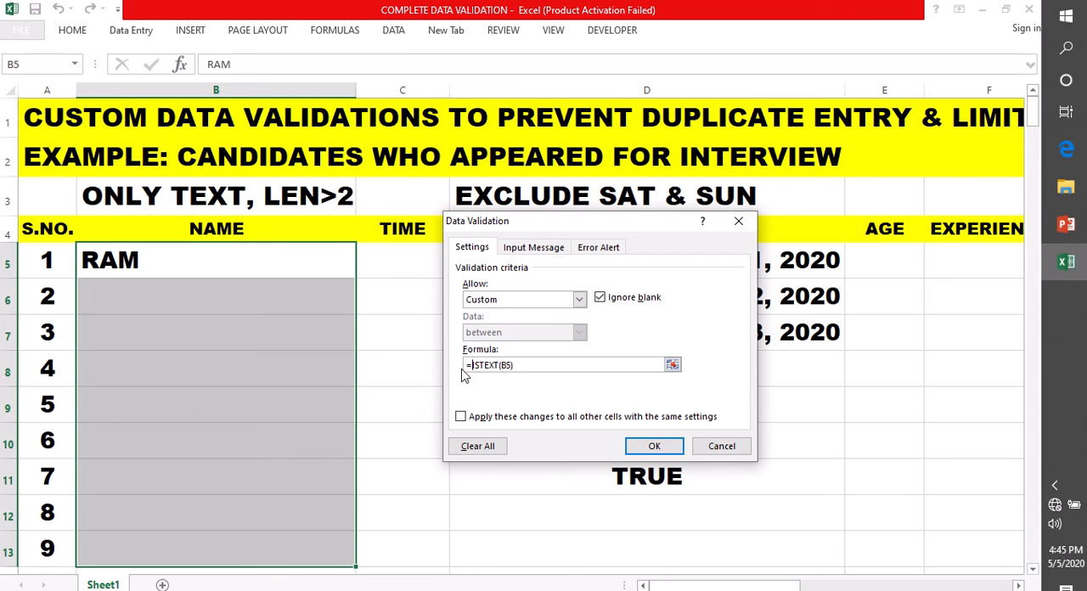
text(AND)
text(()
Add LEN(B5)>2 as the second condition, completing =AND(ISTEXT(B5),LEN(B5)>2), and apply the rule
click(546, 363)
text(,)
text(LEN)
text(N)
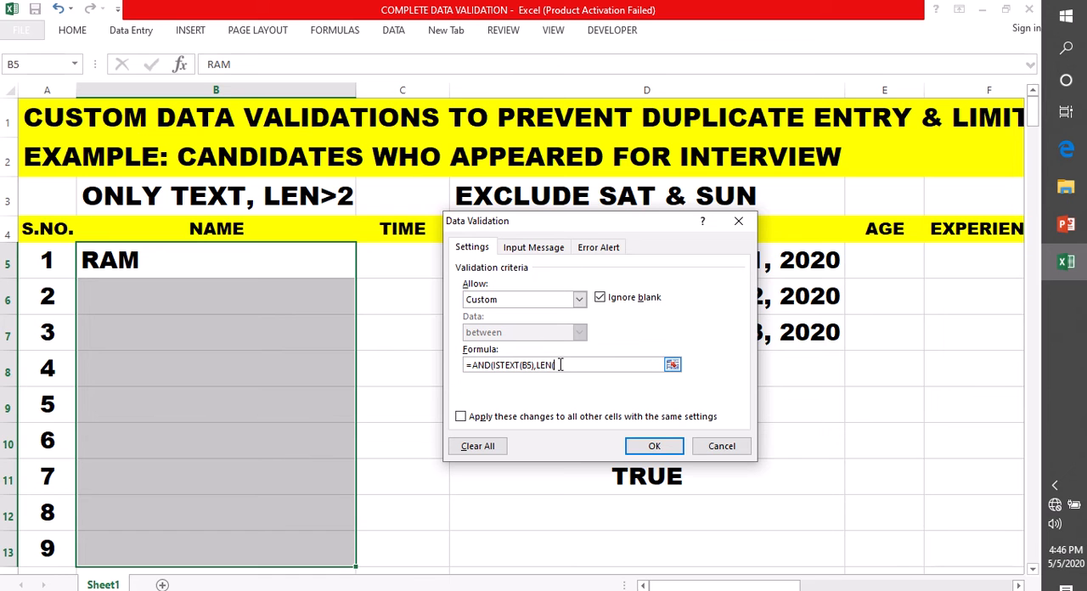
text(B5)>2)
text())
click(652, 447)
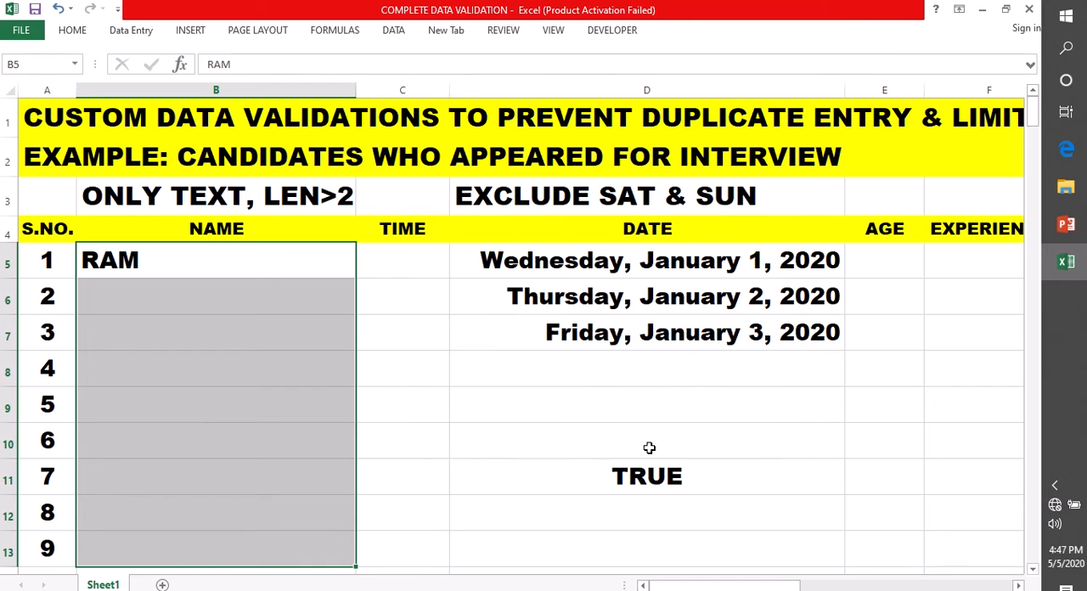
Try to enter a two-letter candidate name in cell B6 and discard the entry
click(112, 294)
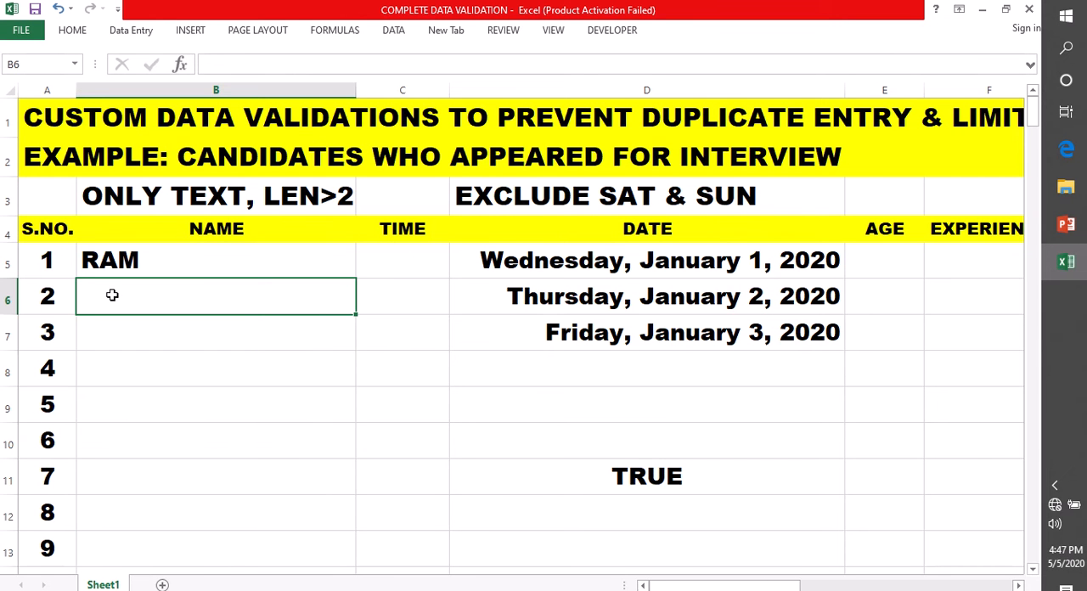
double_click(112, 295)
text(MA)
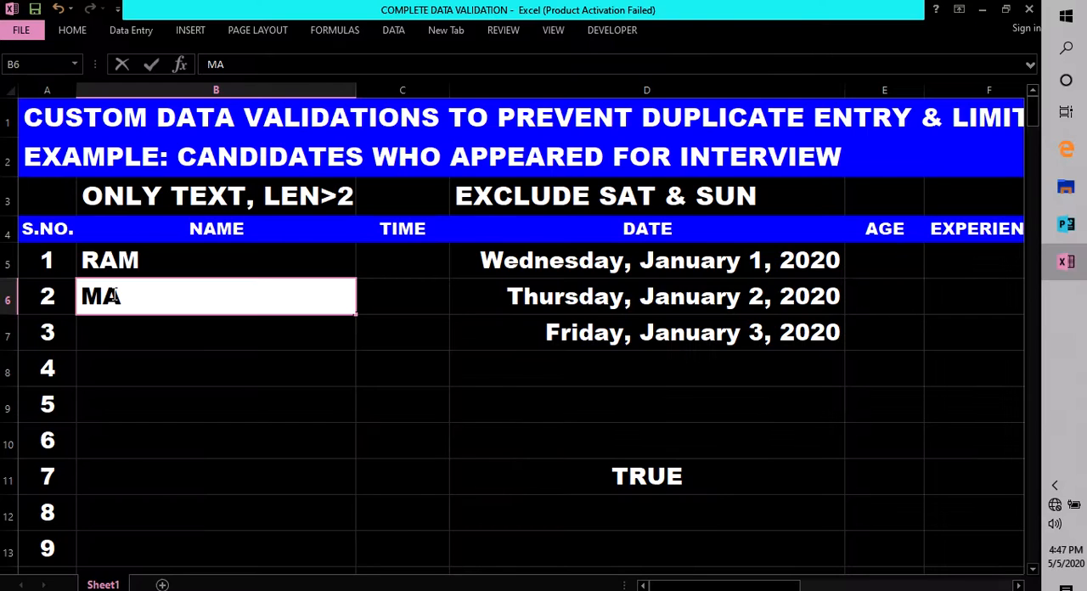
key(Return)
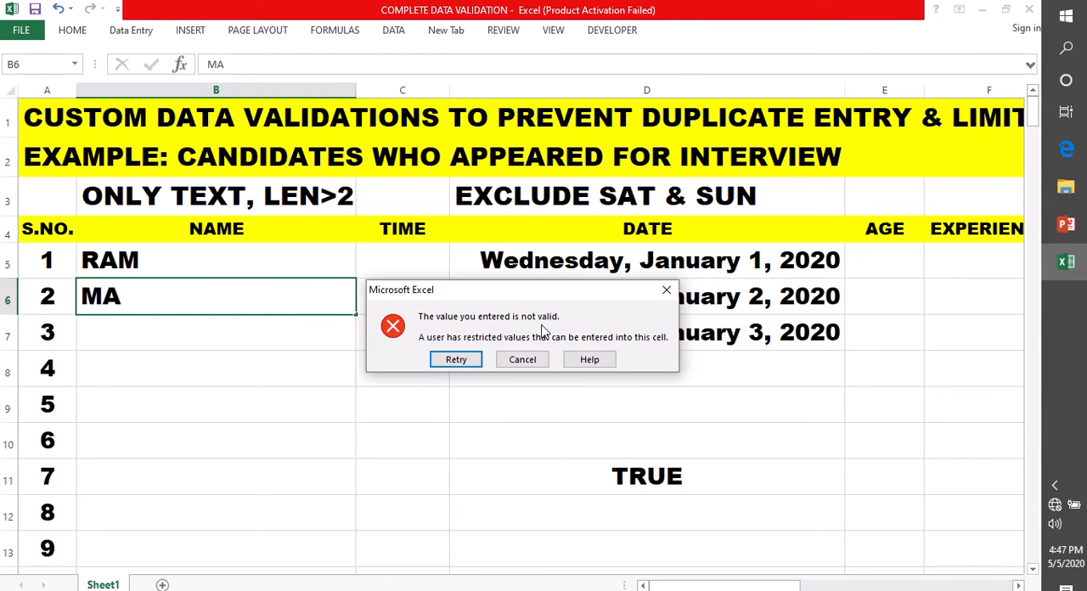
click(667, 290)
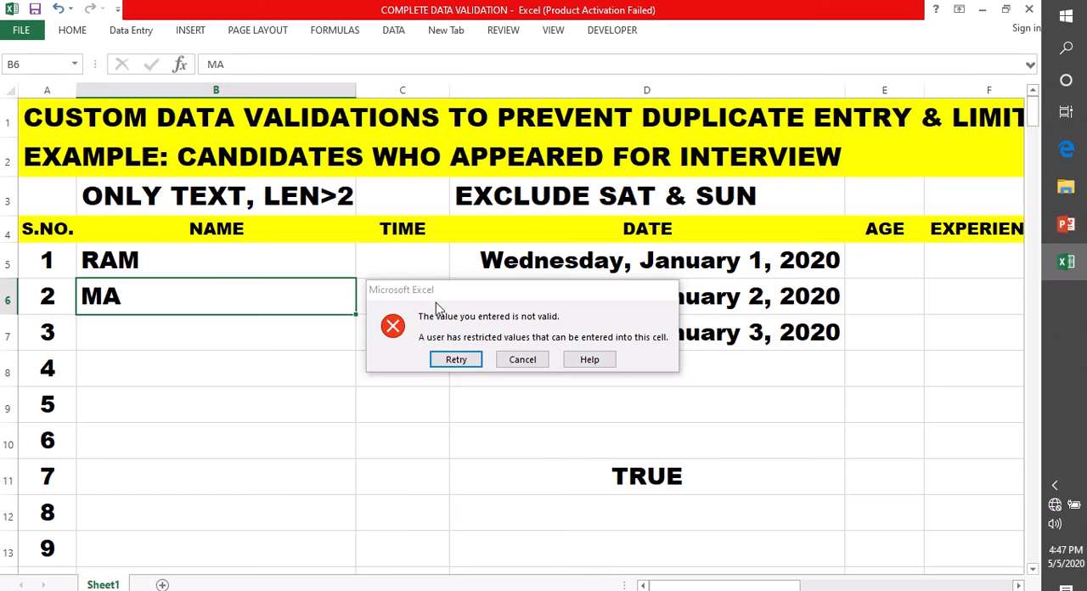
Enter a three-letter candidate name in cell B6
double_click(94, 297)
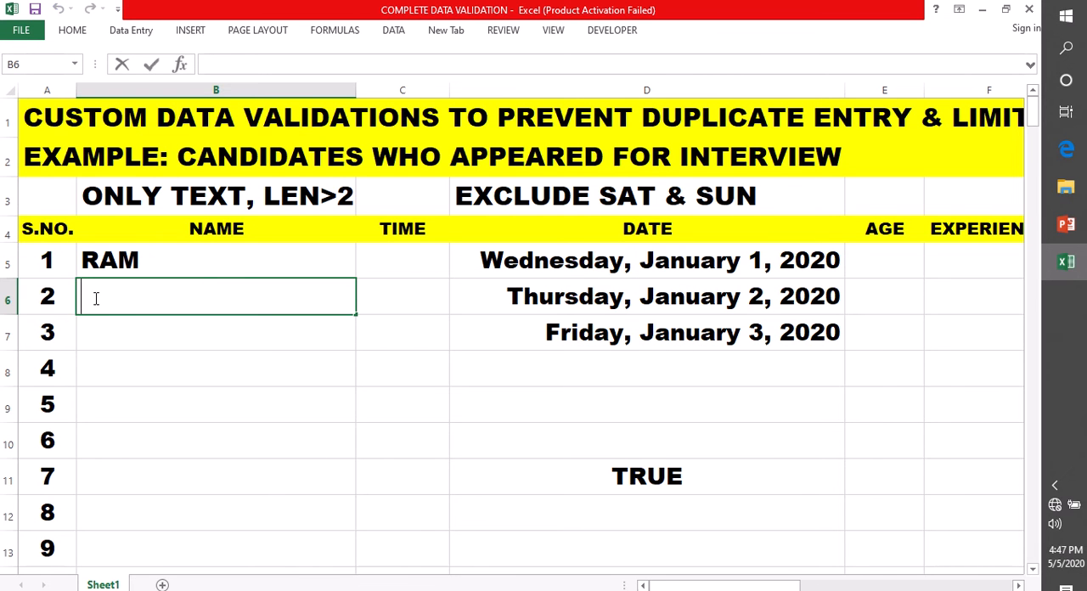
text(MAA)
click(114, 332)
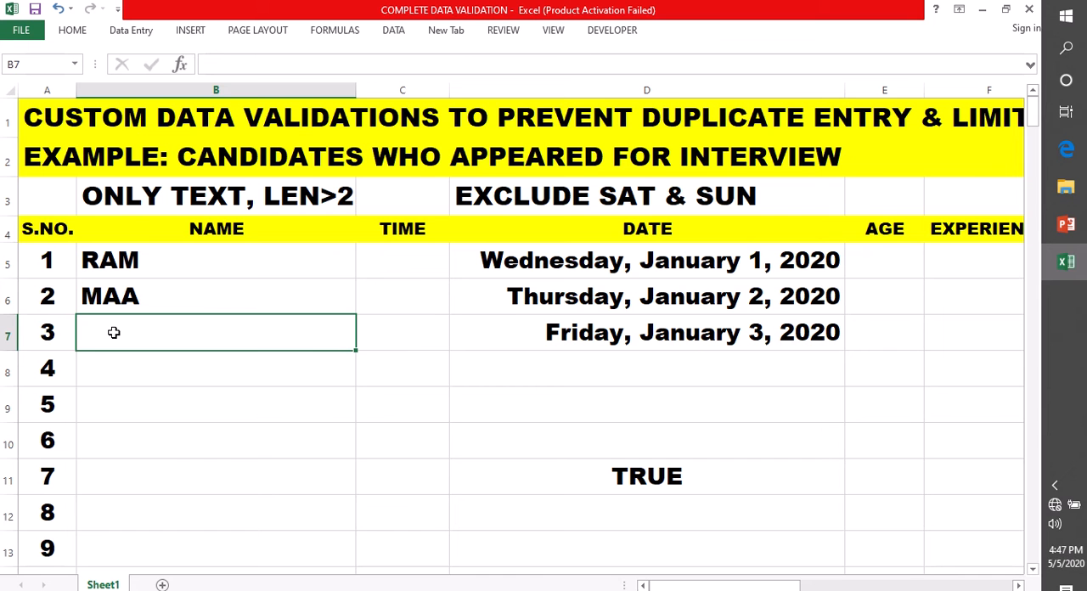
drag(124, 270, 124, 294)
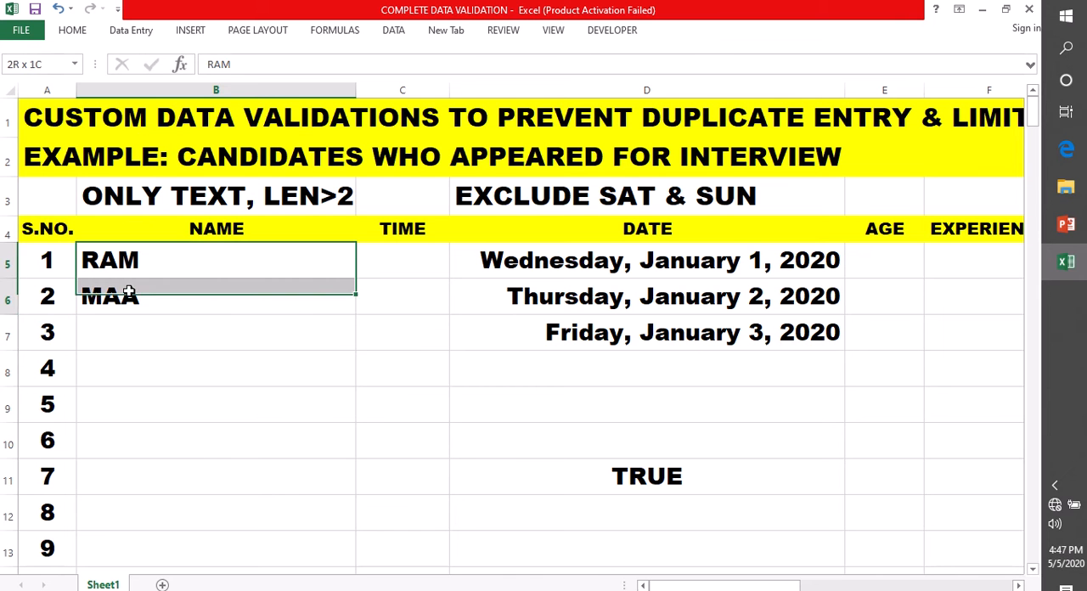
click(153, 195)
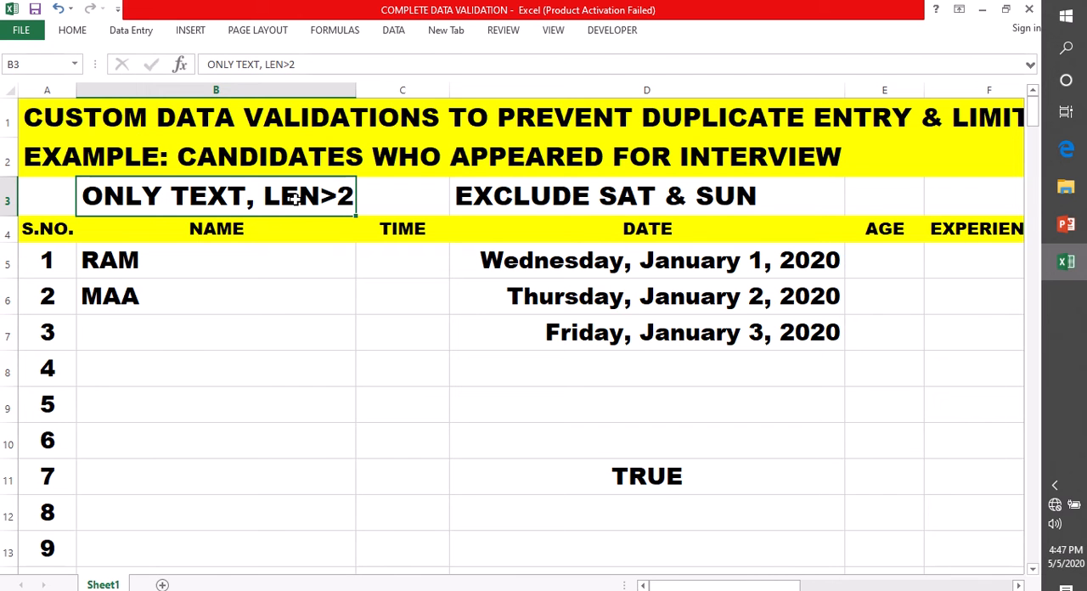
Start a data validation rule for the TIME cells C5:C13 that allows Time values
click(392, 267)
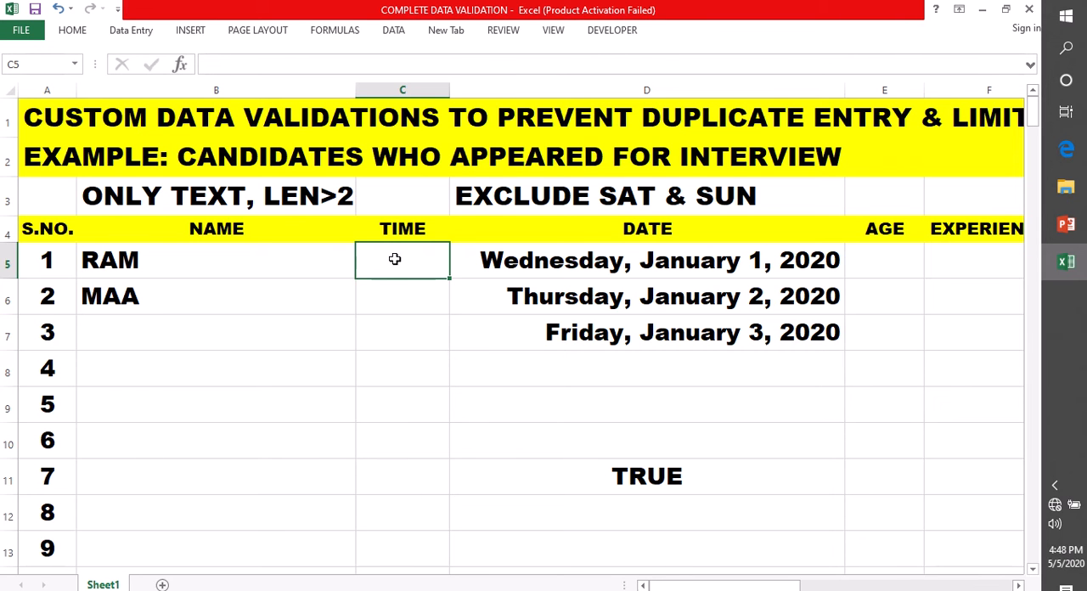
drag(394, 259, 429, 552)
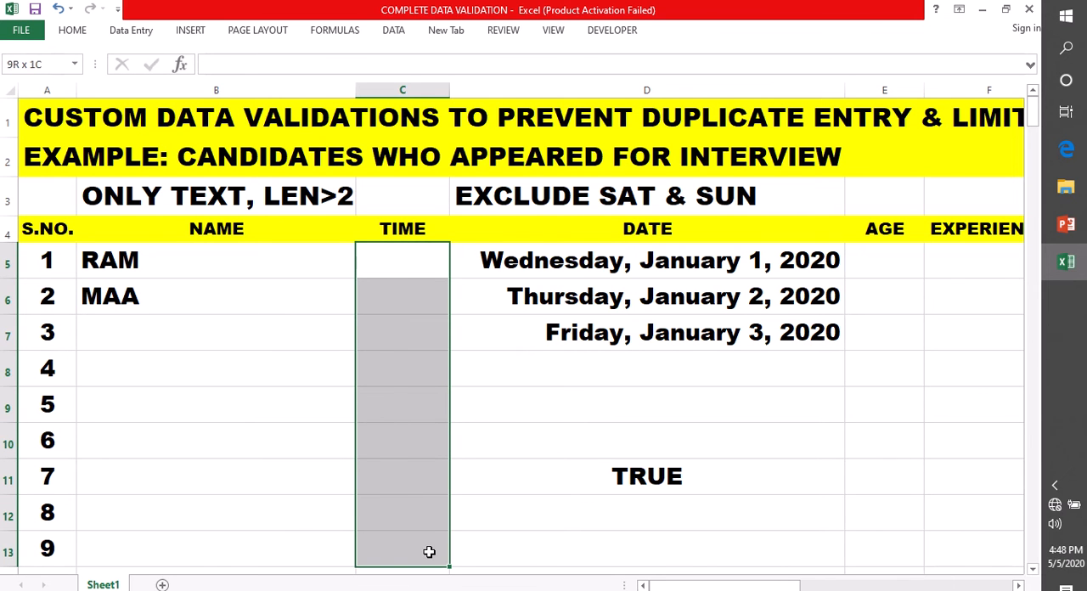
click(392, 30)
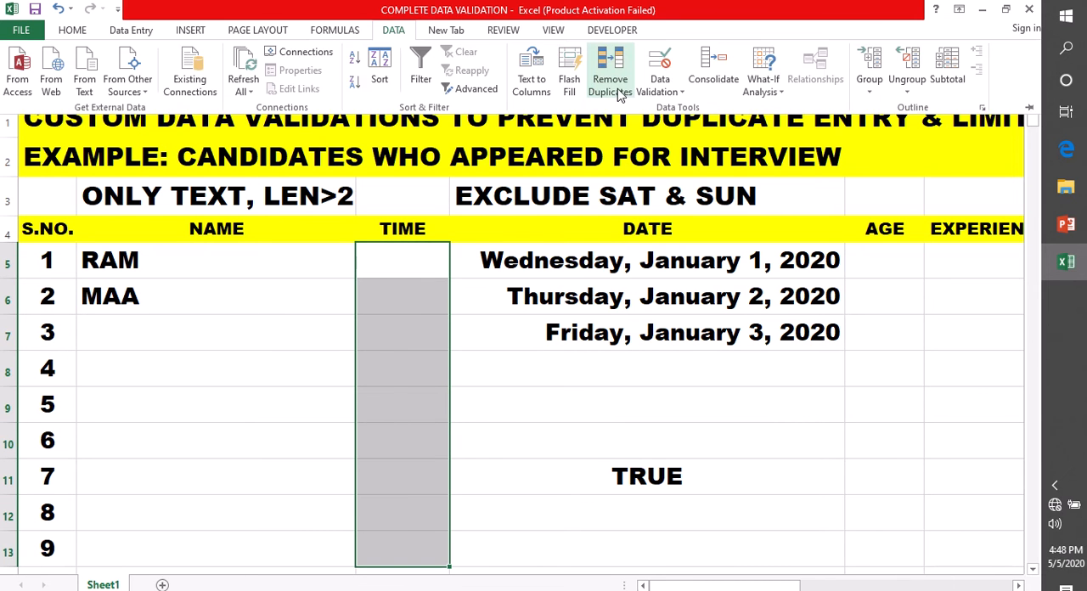
click(679, 92)
click(692, 109)
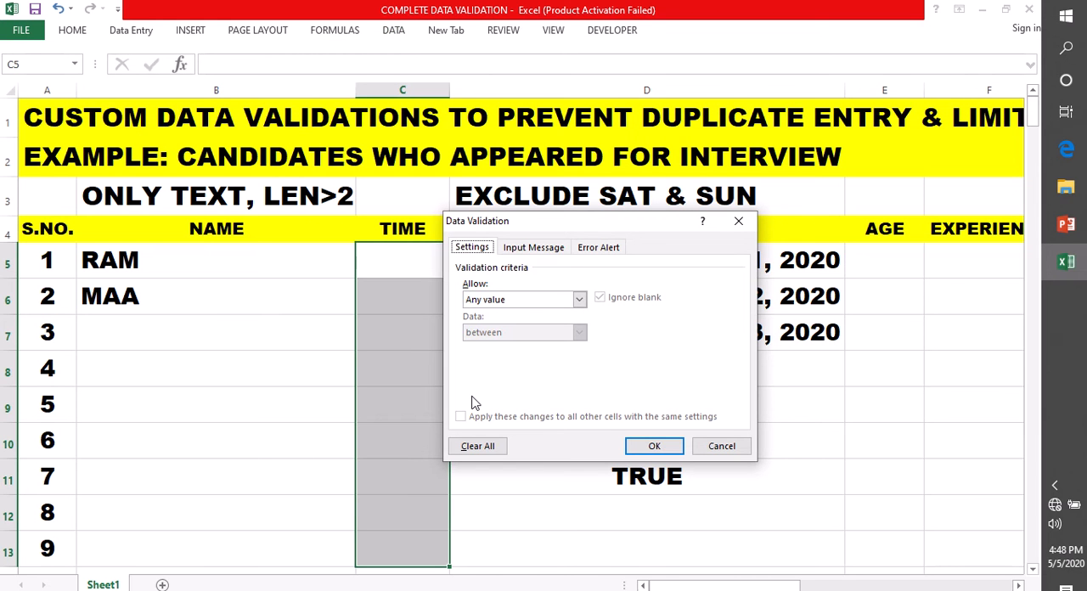
click(578, 298)
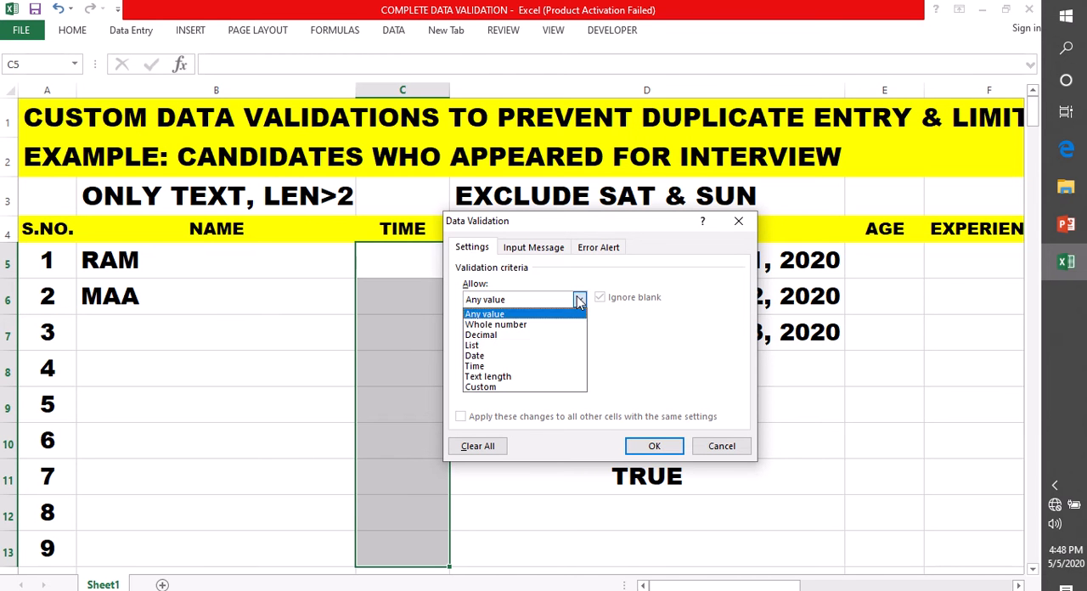
click(489, 366)
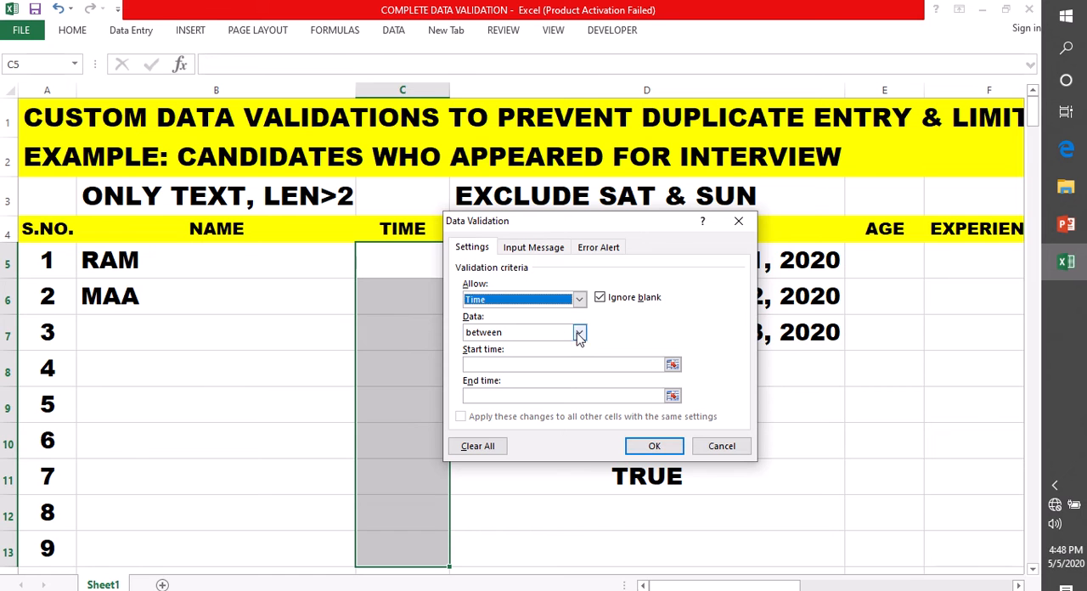
Limit the allowed times to between 10:00 AM and 4:00 PM and apply the rule
click(477, 364)
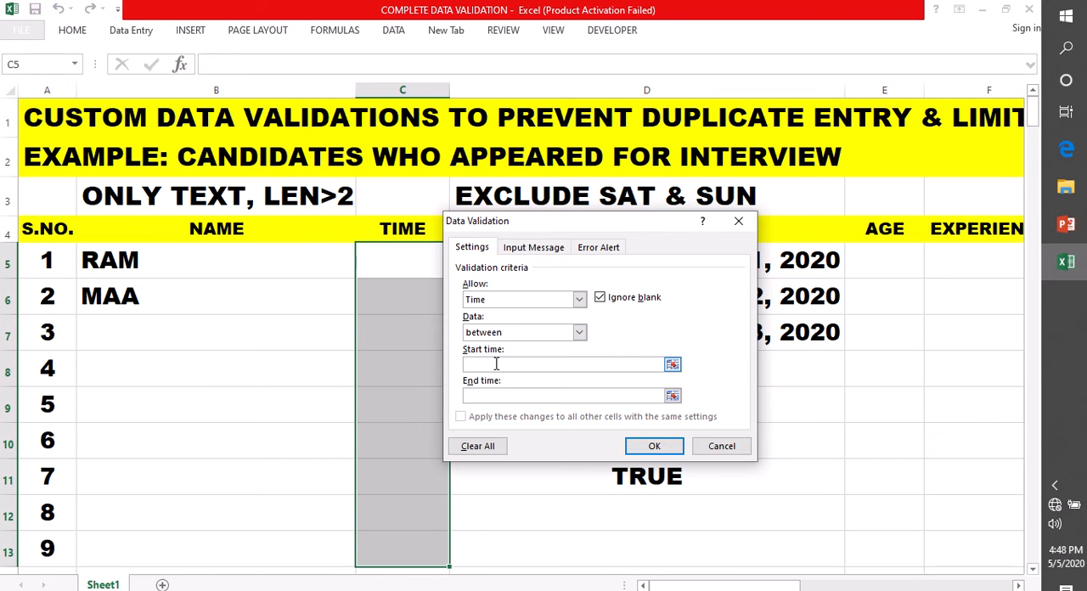
text(10:00)
click(493, 395)
text(4:00)
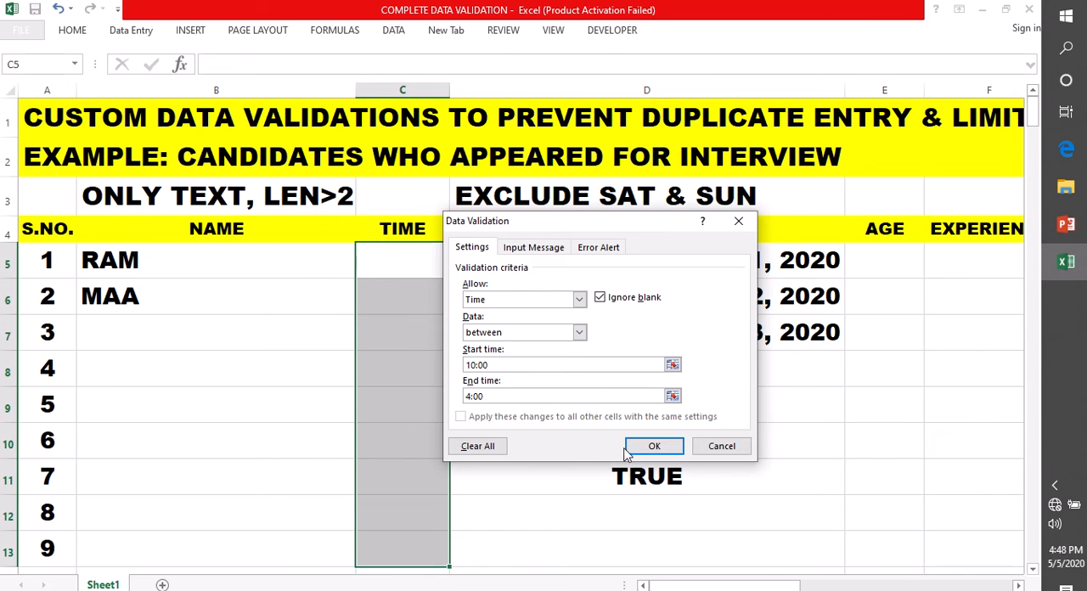
click(494, 365)
text(AM)
click(488, 395)
text(PM)
click(652, 446)
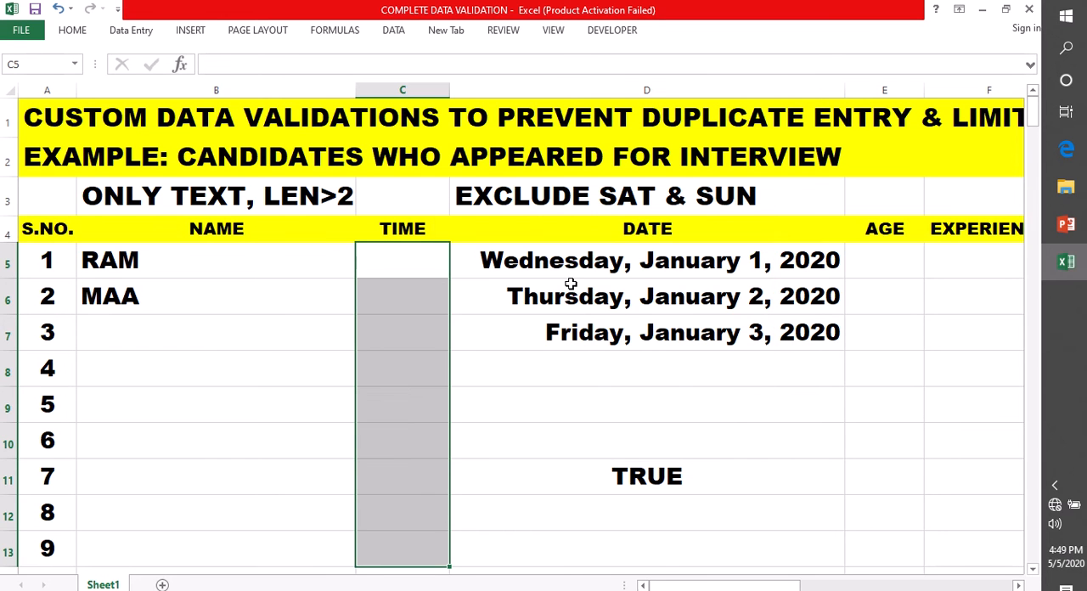
Try to enter the time 9:00 in cell C5 and discard the entry
click(383, 254)
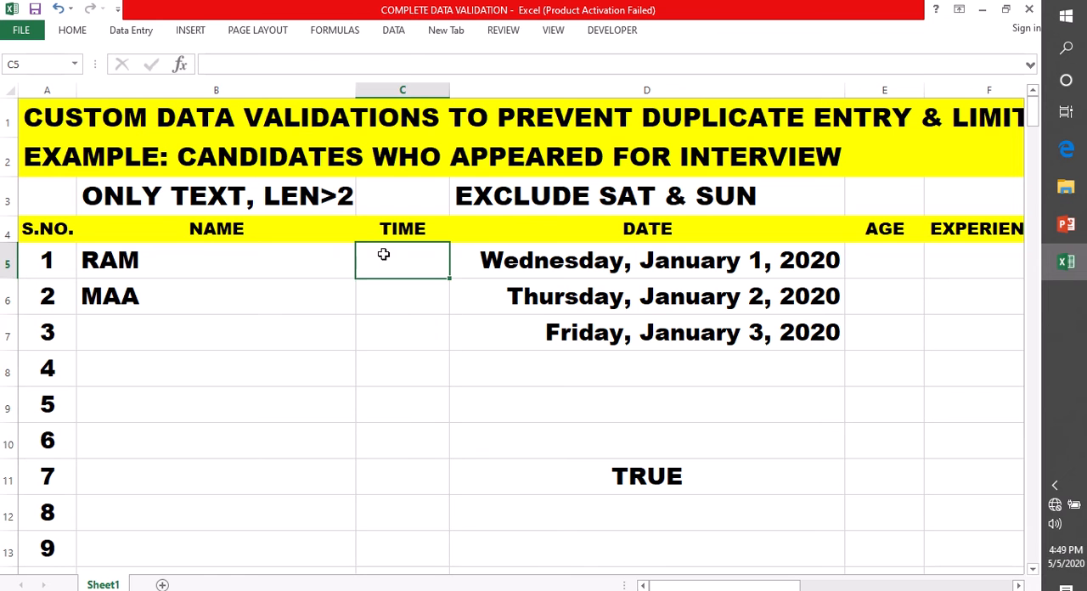
double_click(384, 254)
text(9:00)
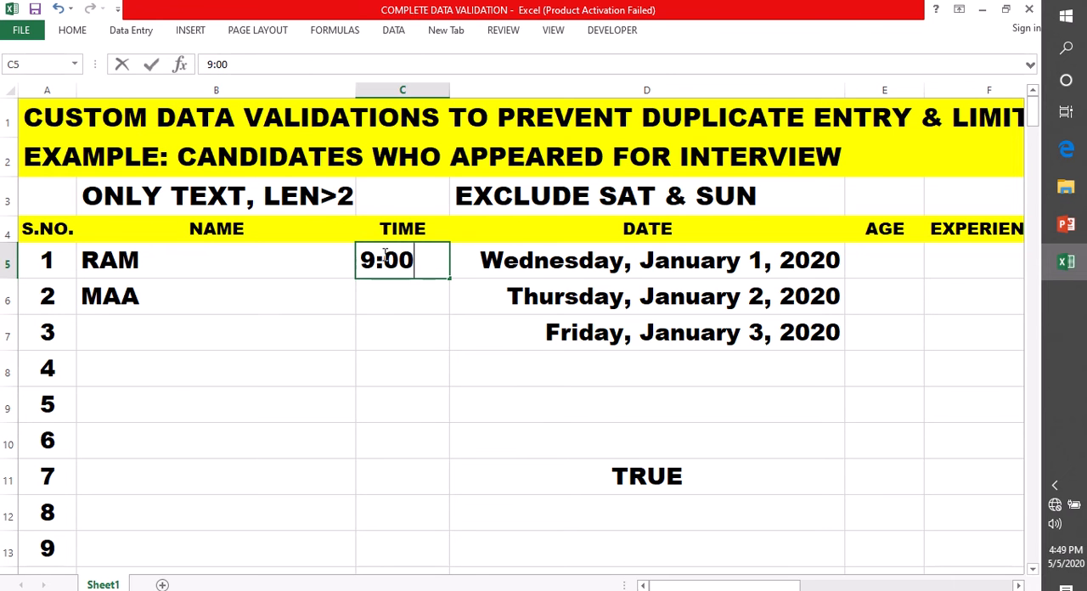
key(Return)
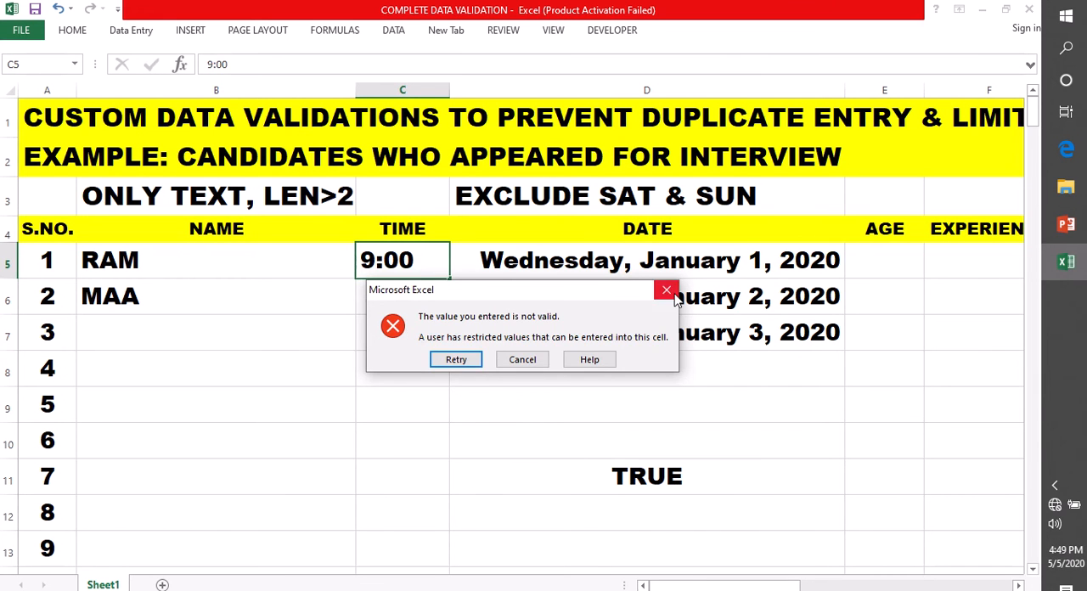
click(505, 359)
Try to enter the time 5:00 in cell C5 and discard the entry
double_click(399, 264)
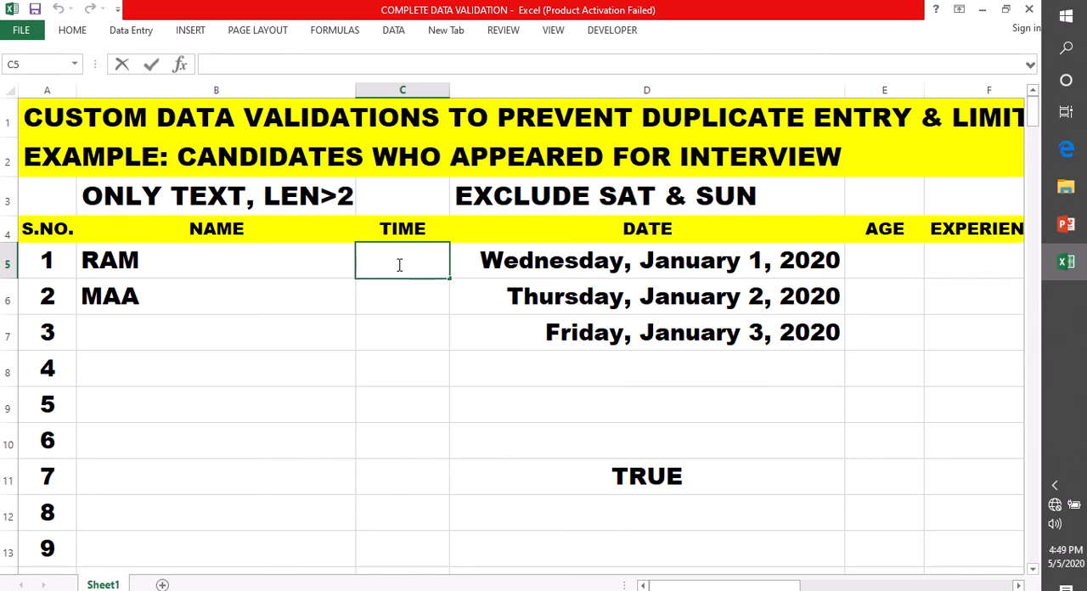
text(5:00)
click(410, 305)
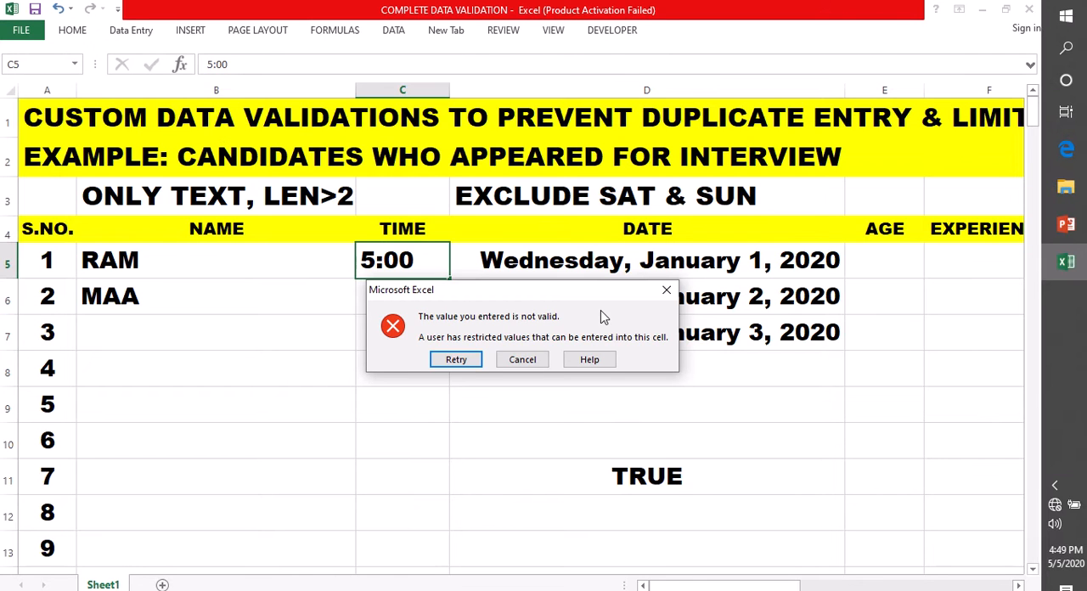
click(660, 295)
Try to enter 2:00 without AM or PM in cell C5 and discard the entry
double_click(381, 255)
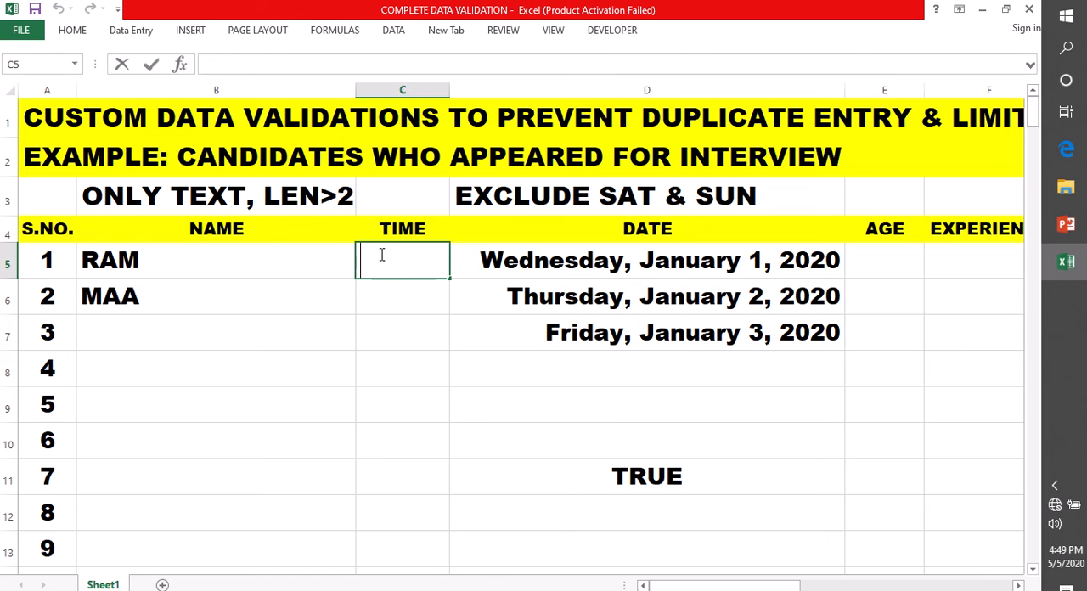
text(2:00)
key(Return)
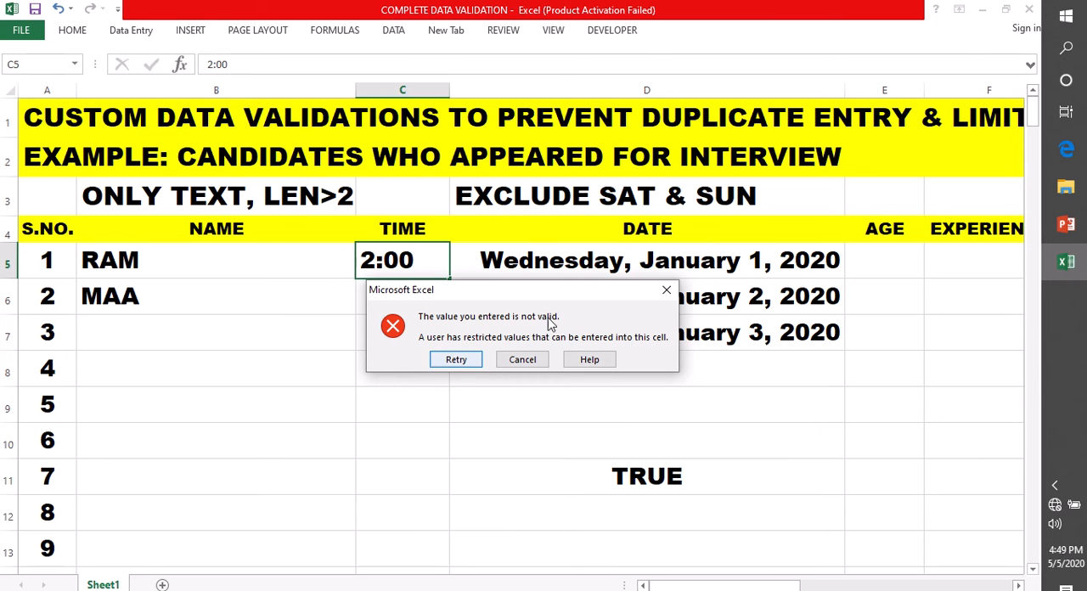
click(667, 289)
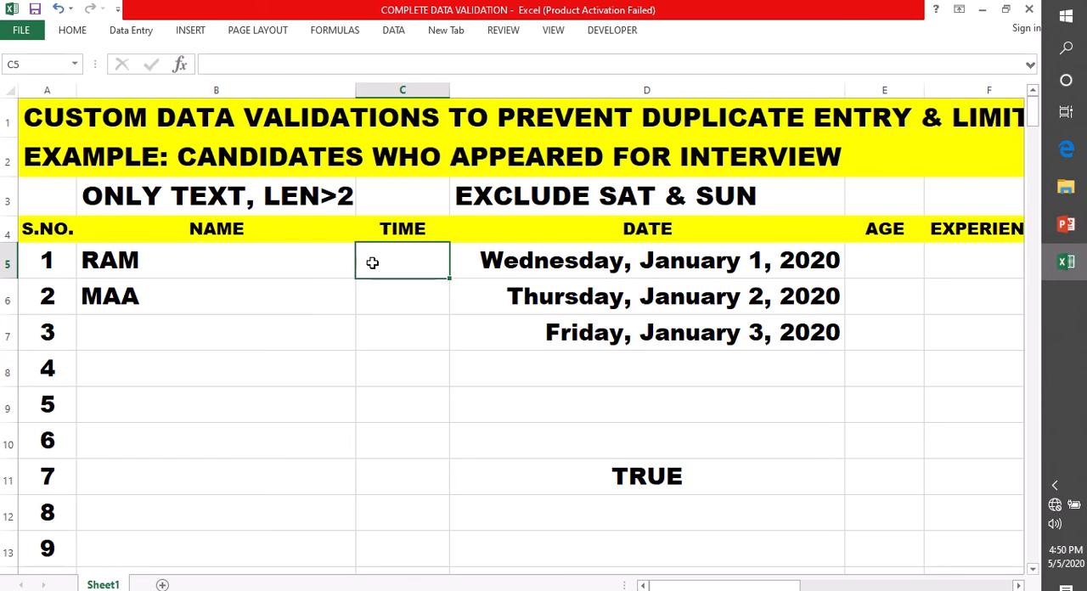
Enter the time 2:00 PM in cell C5
double_click(371, 263)
text(2:00)
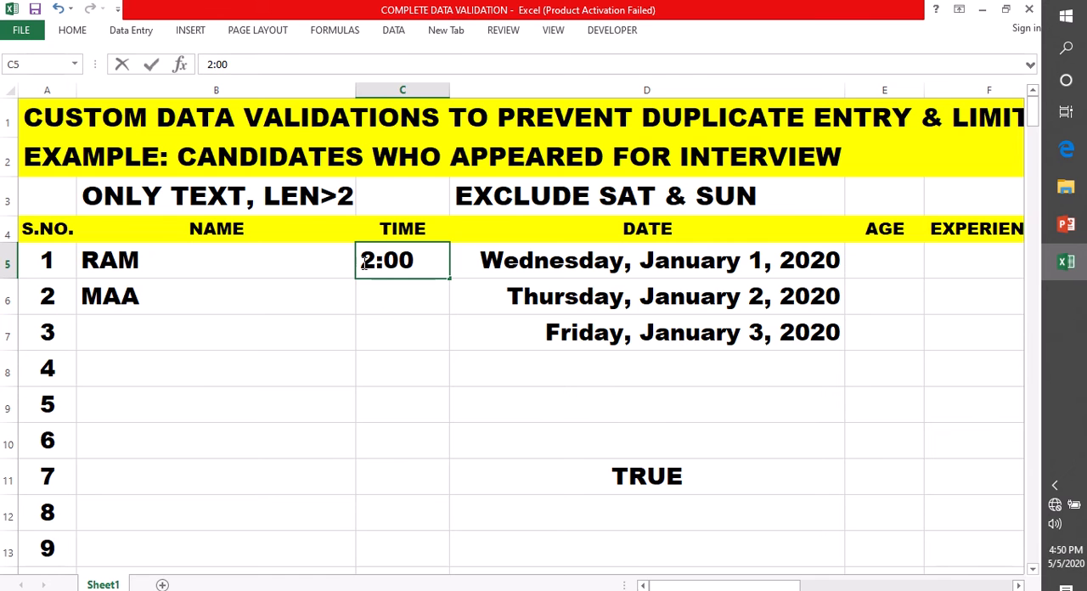
text(PM)
click(393, 337)
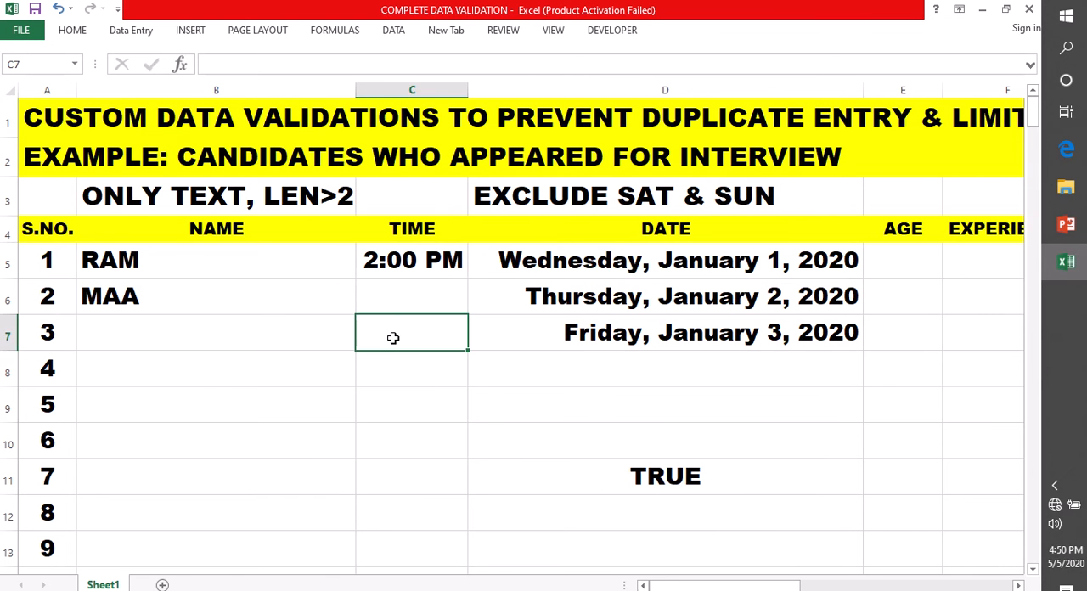
click(418, 260)
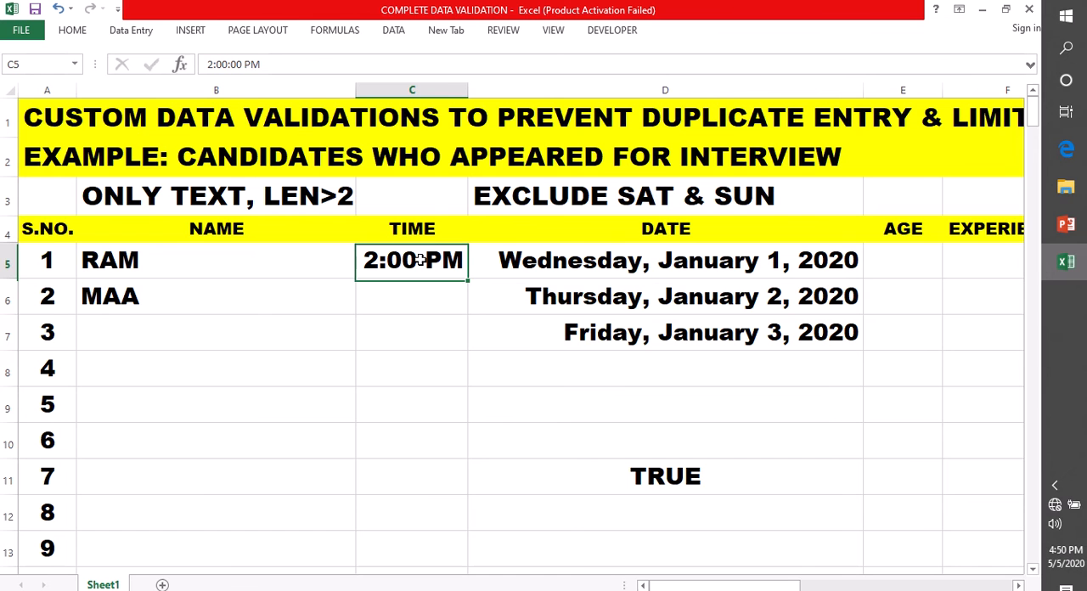
Try to enter the time 9:00 AM in cell C6 and discard the entry
double_click(392, 293)
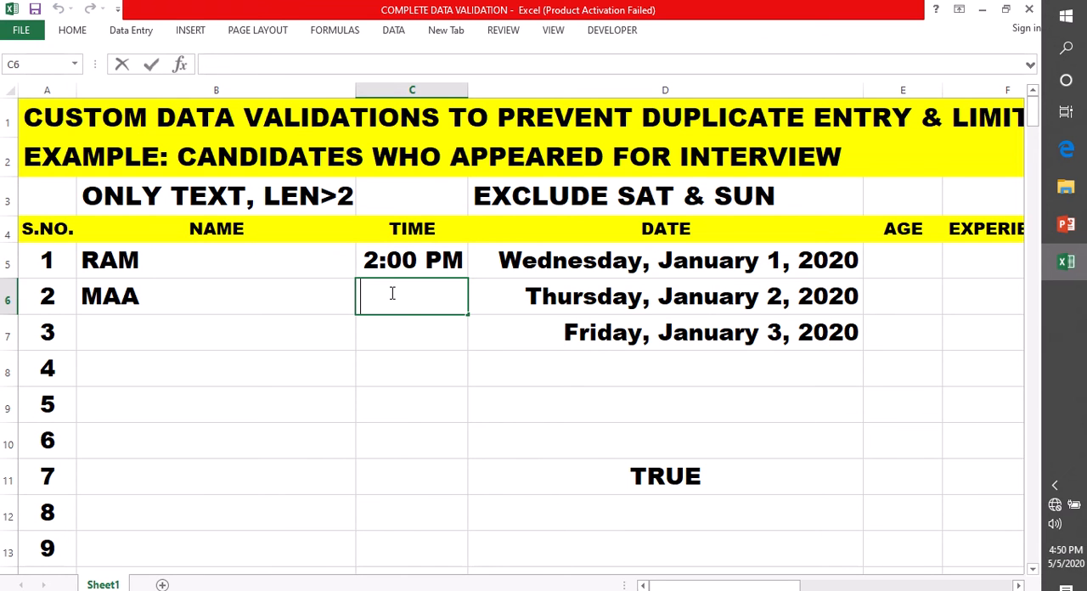
text(9:00 AM)
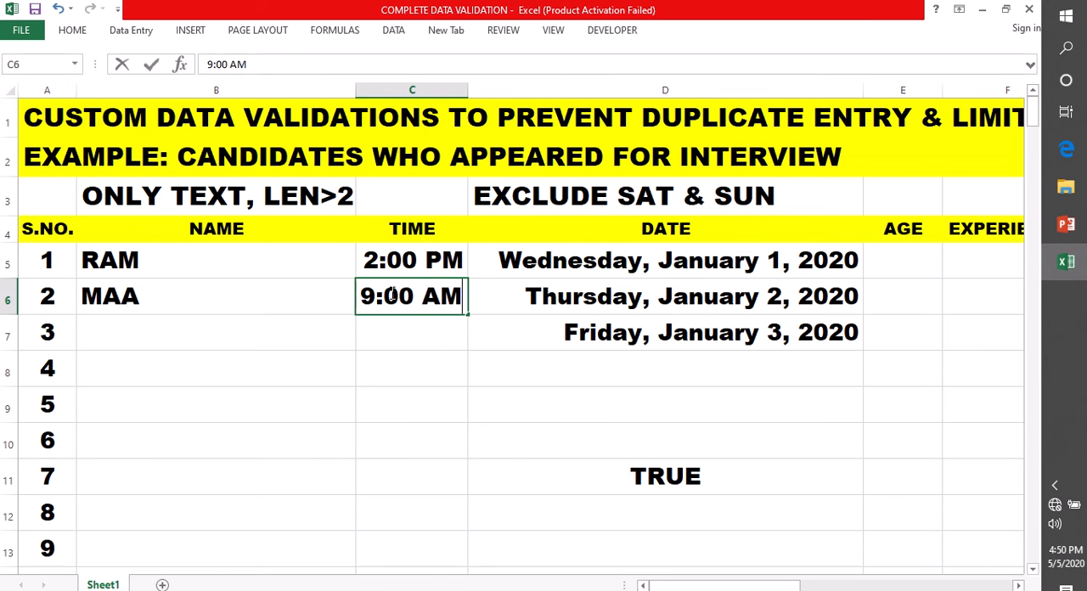
click(430, 339)
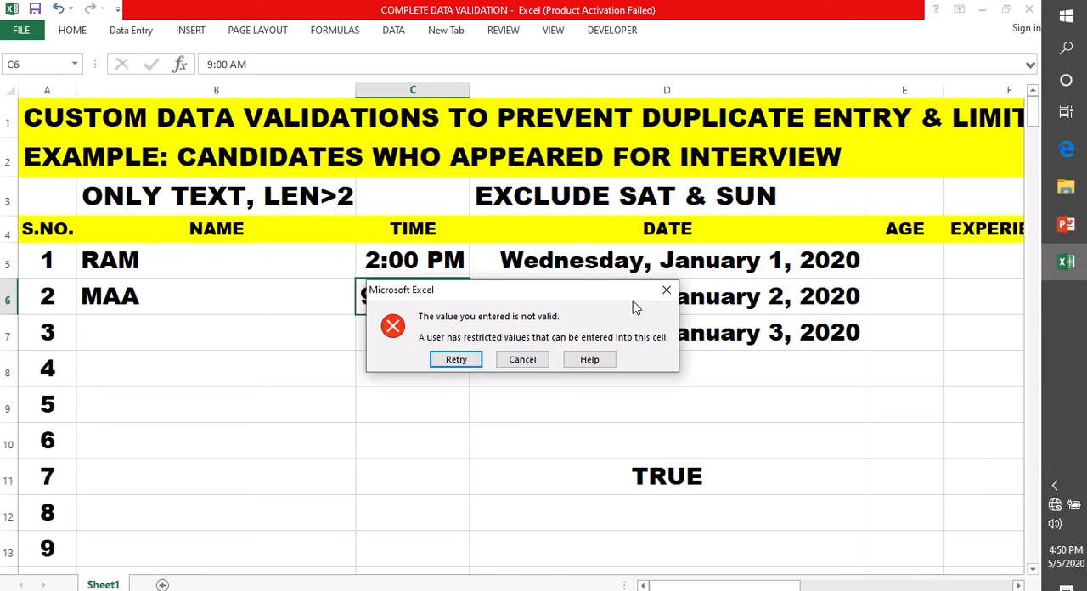
click(666, 291)
Try to enter the time 5:00 PM in cell C6 and discard the entry
double_click(382, 297)
text(5)
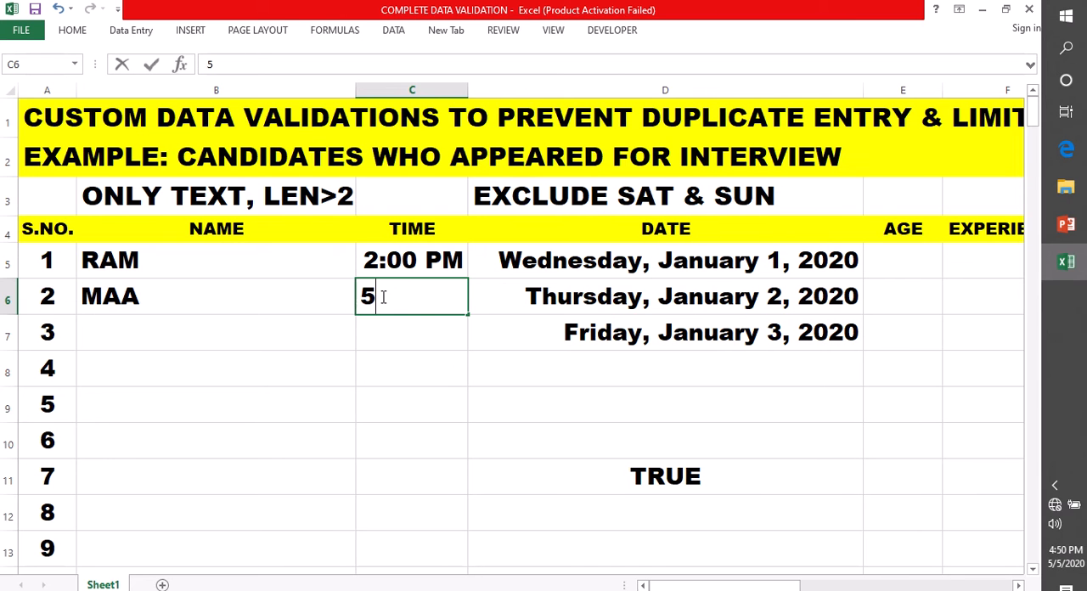
text(:00 PM)
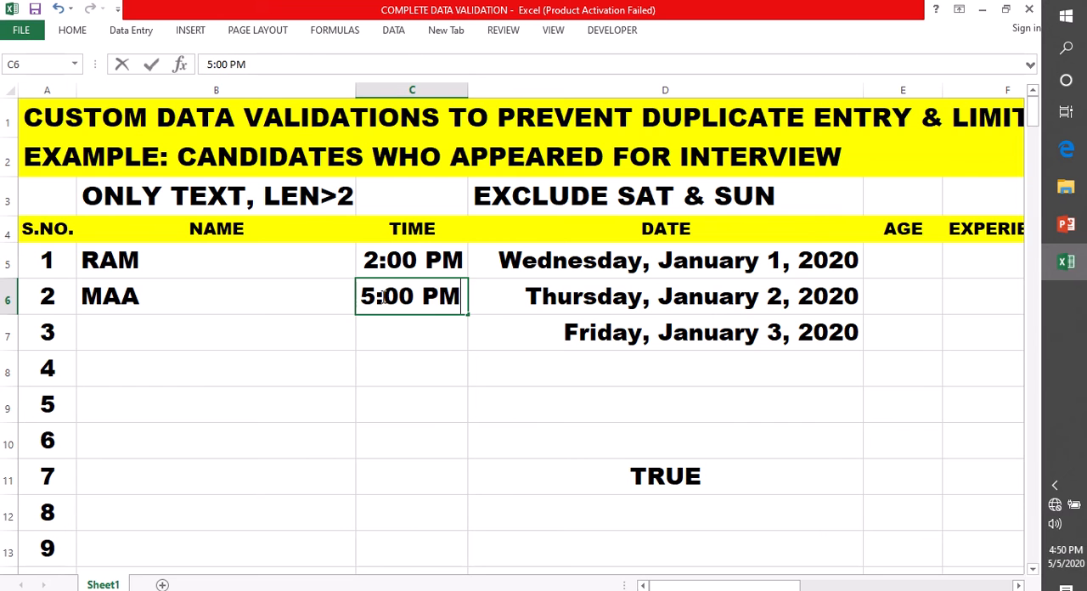
key(Return)
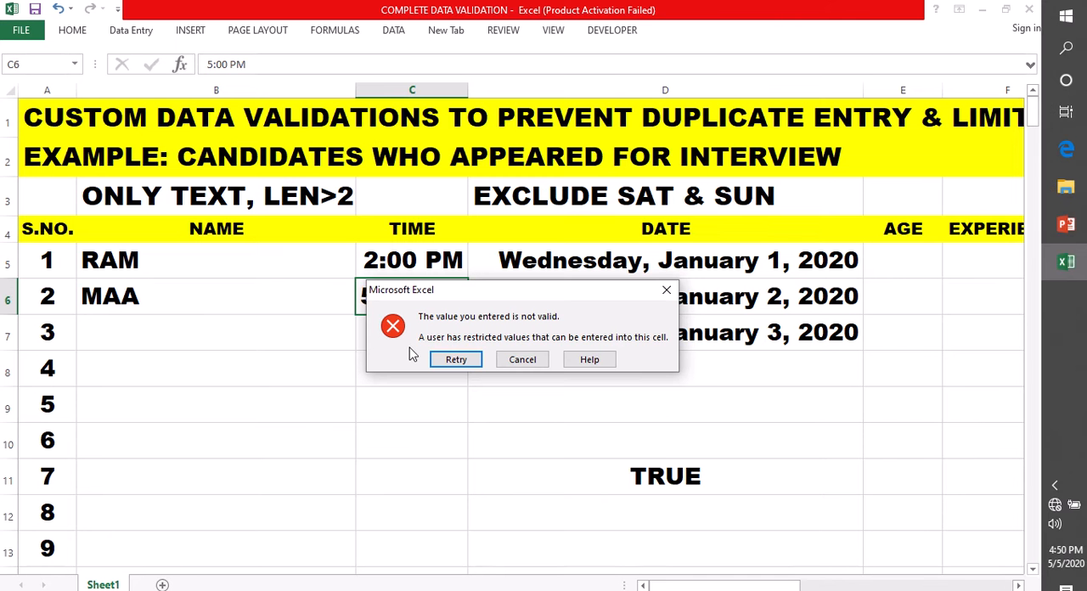
click(667, 292)
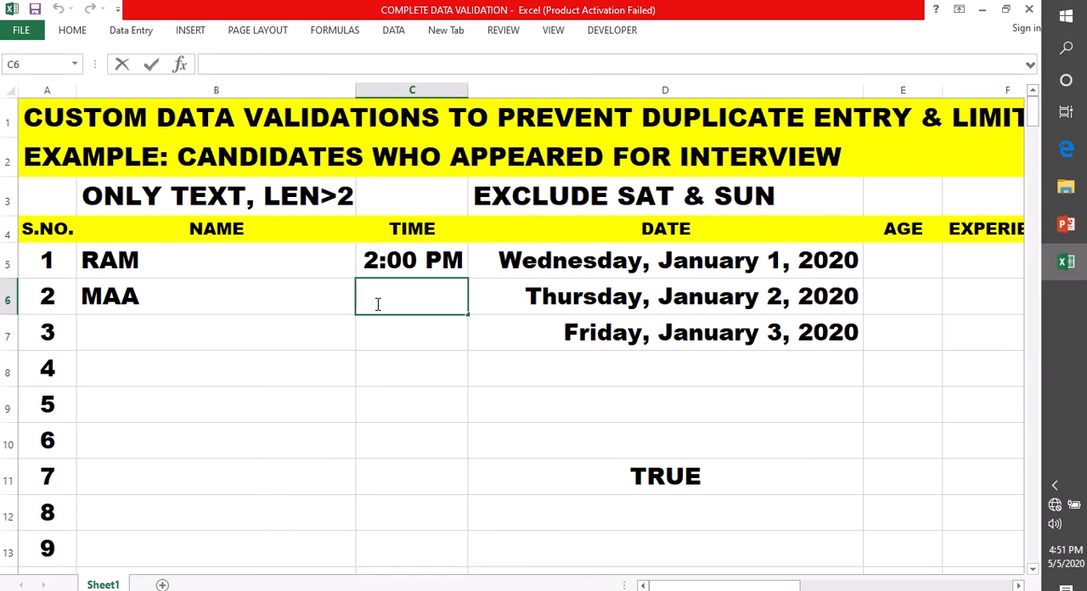
Enter the time 3:00 PM in cell C6
text(3:00 PM)
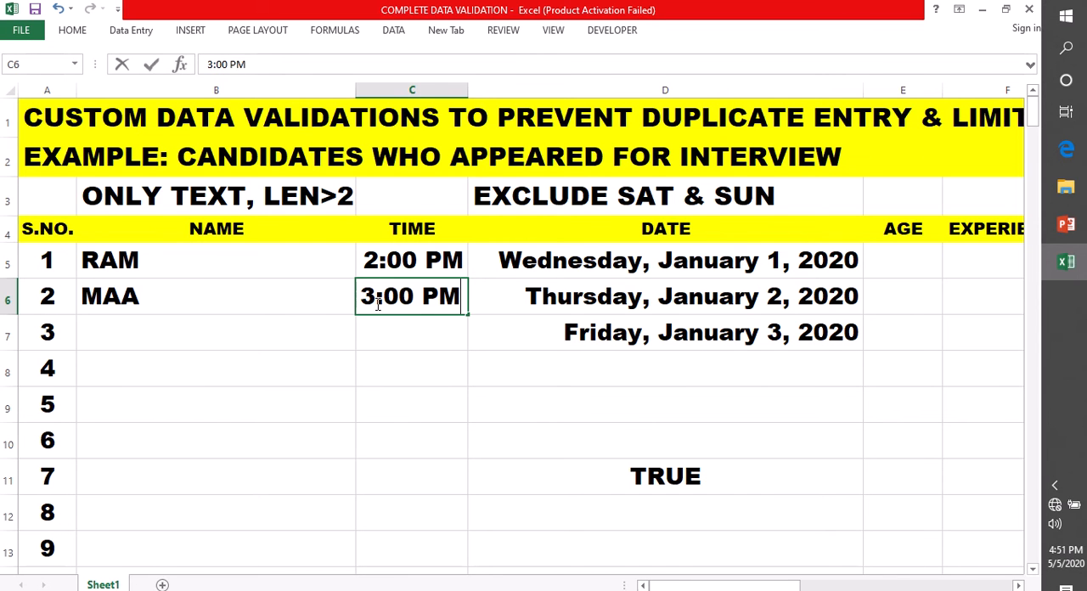
click(399, 334)
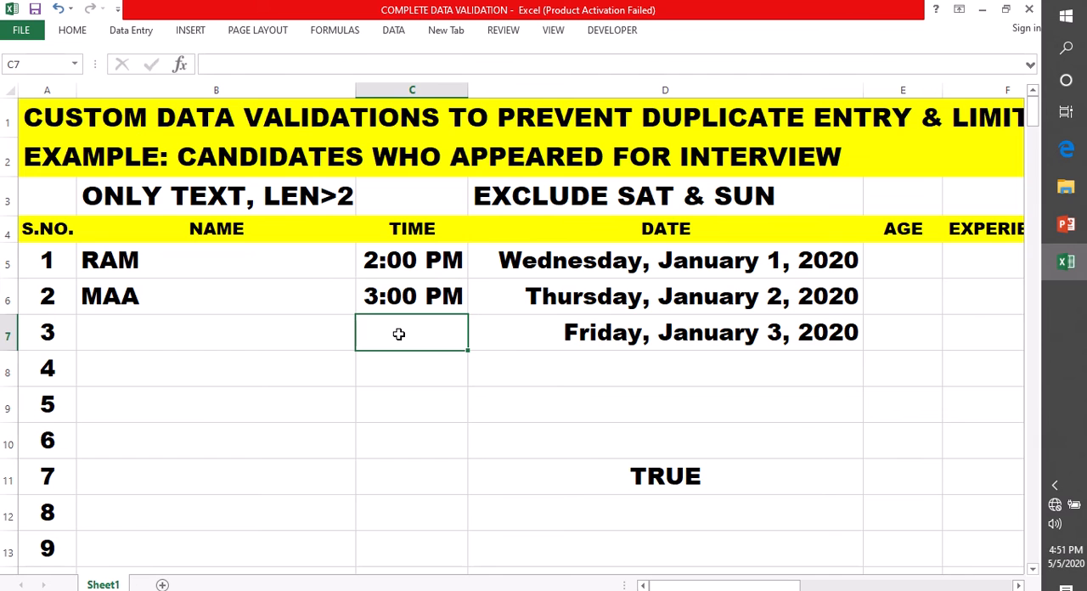